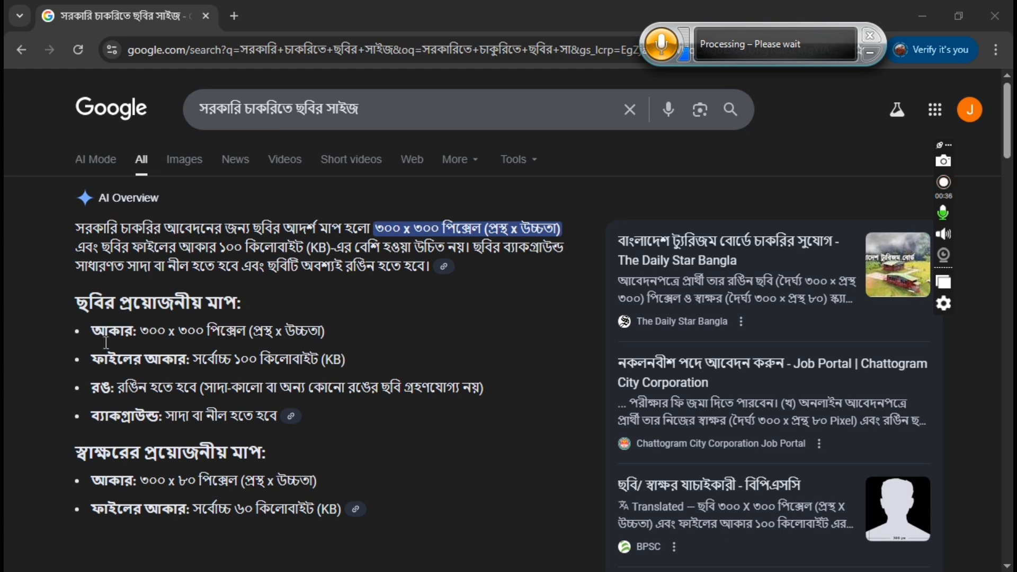
Step: Replace the current query with the suggested search "স্বাক্ষর রিসাইজ 300 80"
scroll(310, 446, down, 1)
scroll(311, 448, up, 1)
click(308, 109)
click(308, 109)
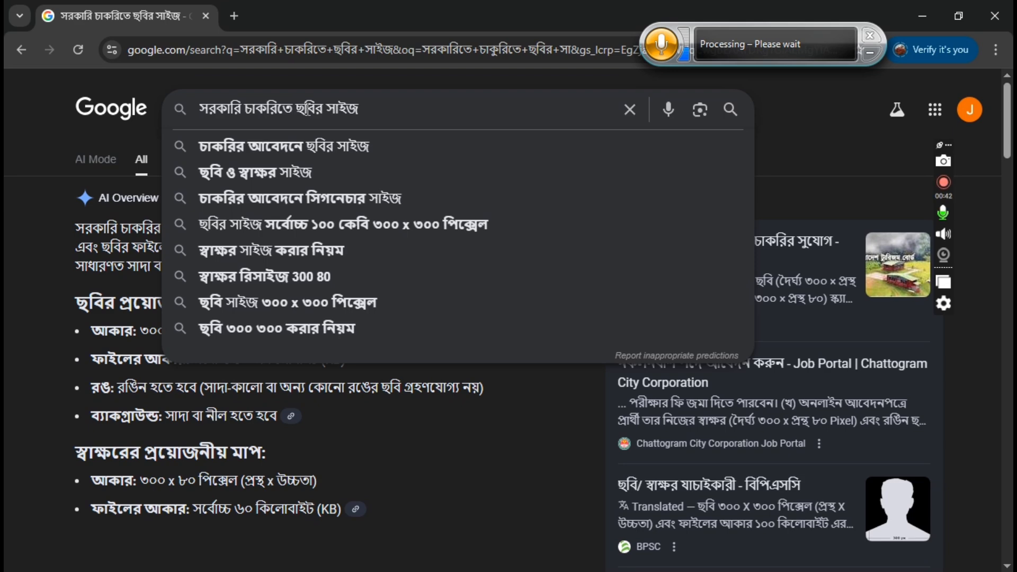
double_click(308, 109)
click(329, 278)
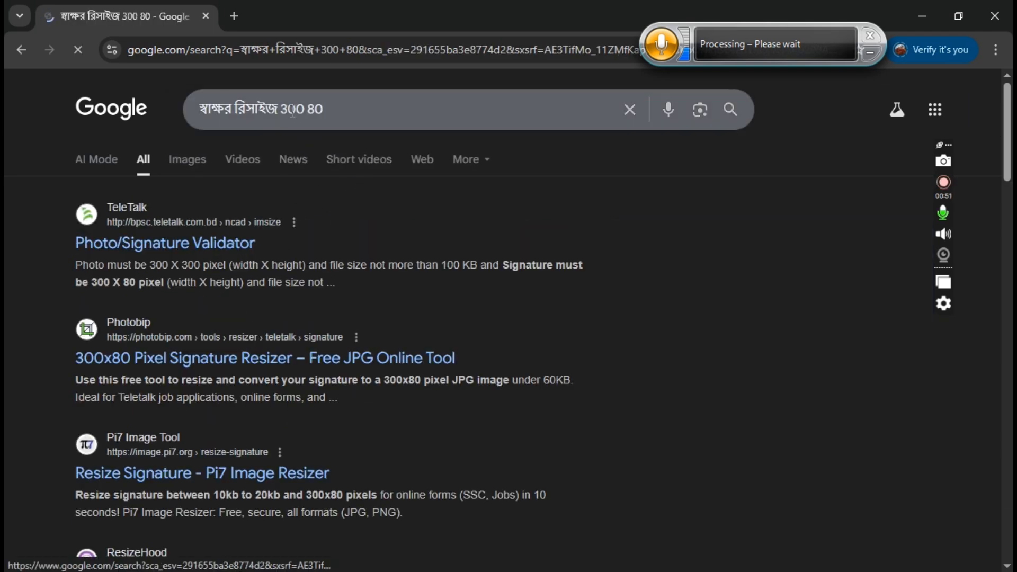
Step: Search the web for "সরকারি চাকুরিতে স্বাক্ষর"
drag(330, 112, 198, 112)
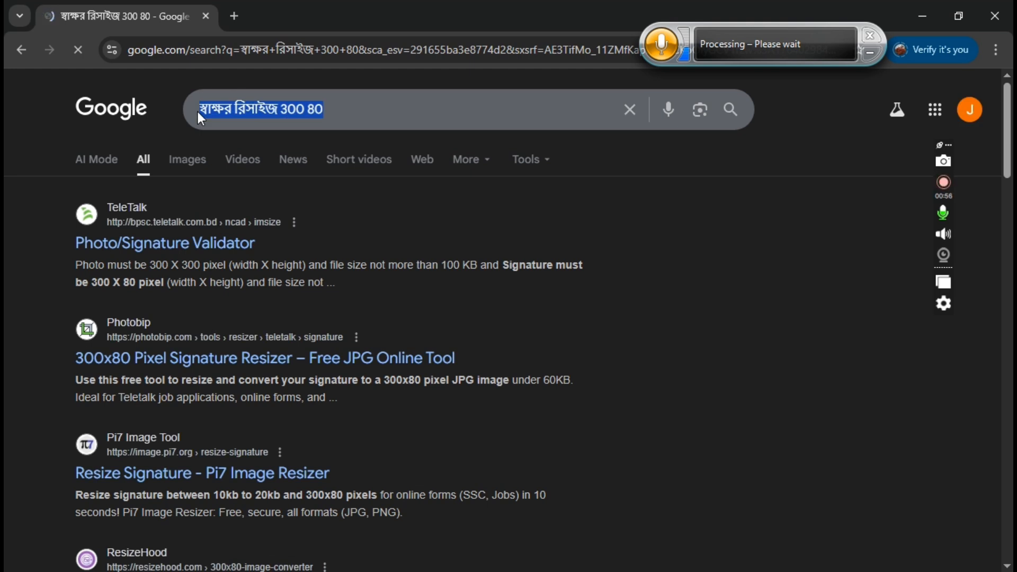
text(সরকা)
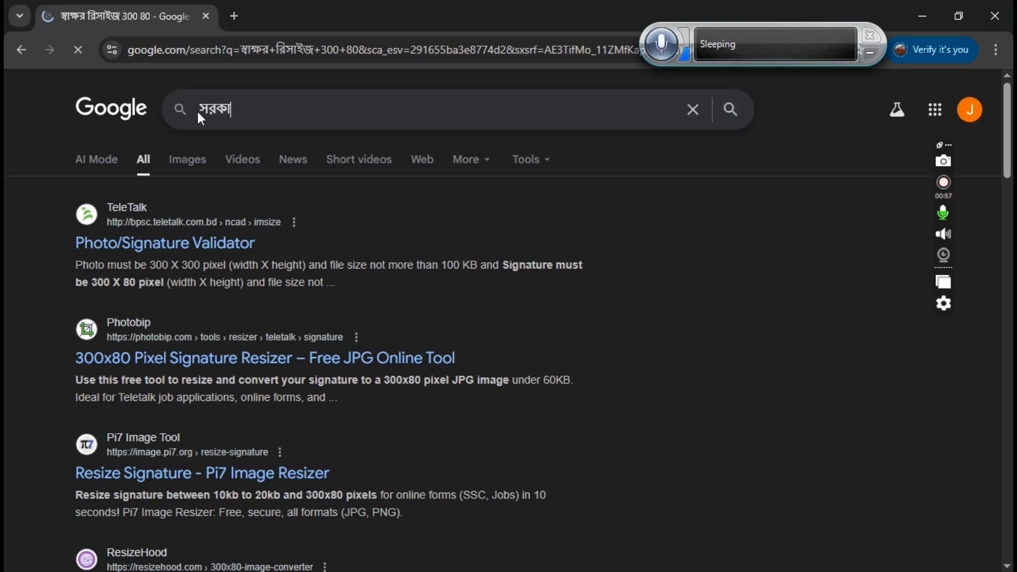
text(রি চাকু)
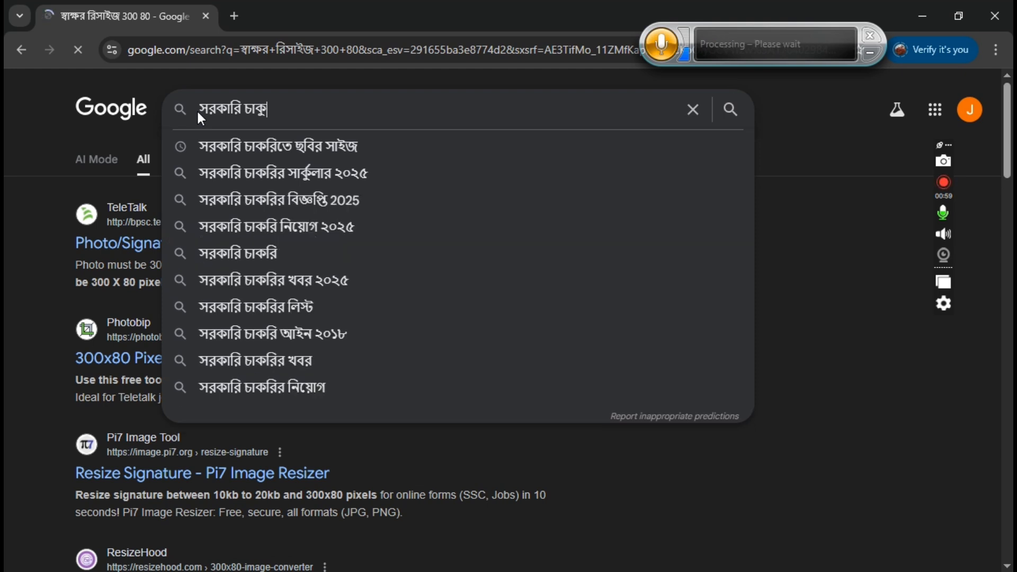
text(রি)
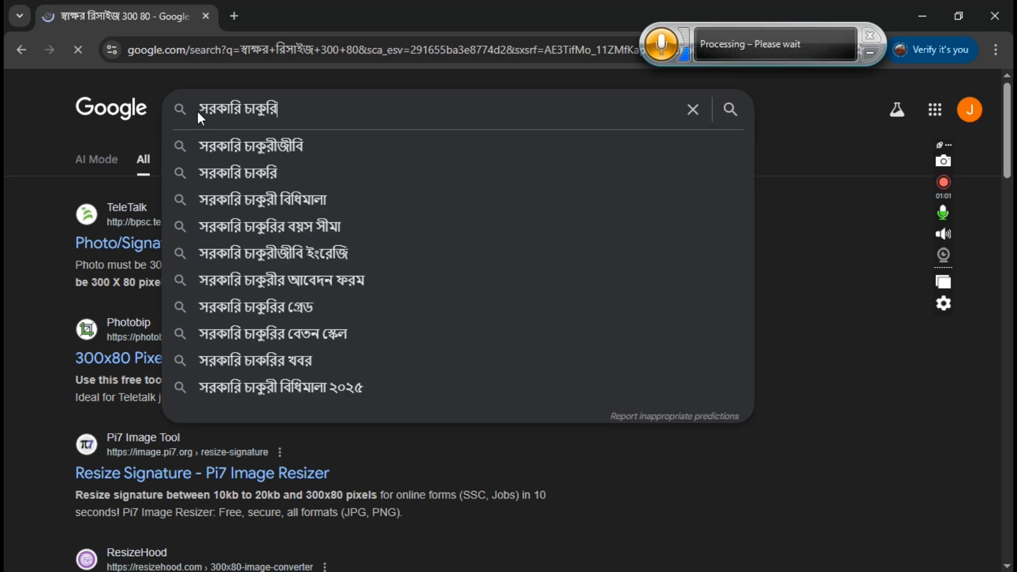
text(তে স্বাক)
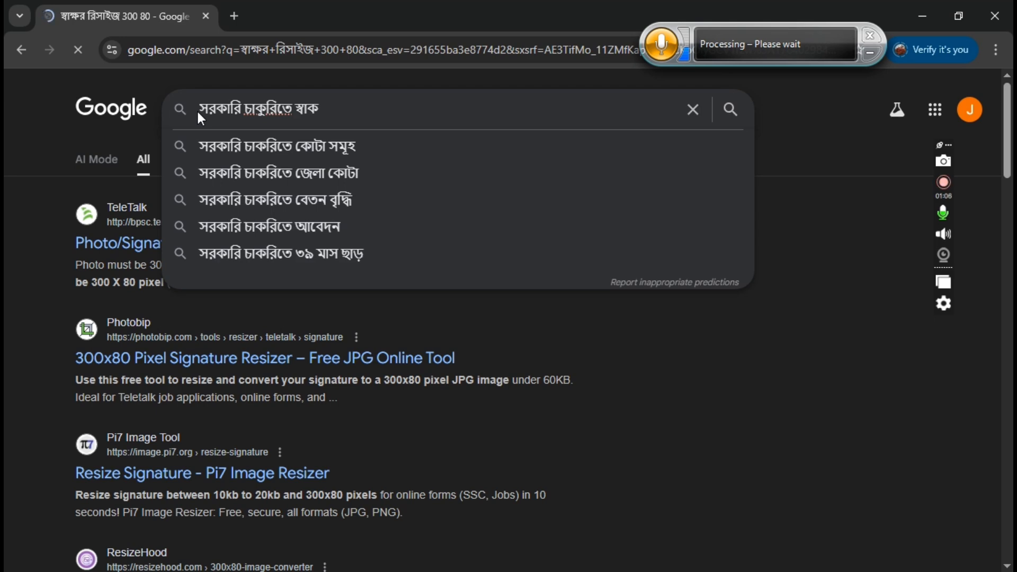
text(্ষর)
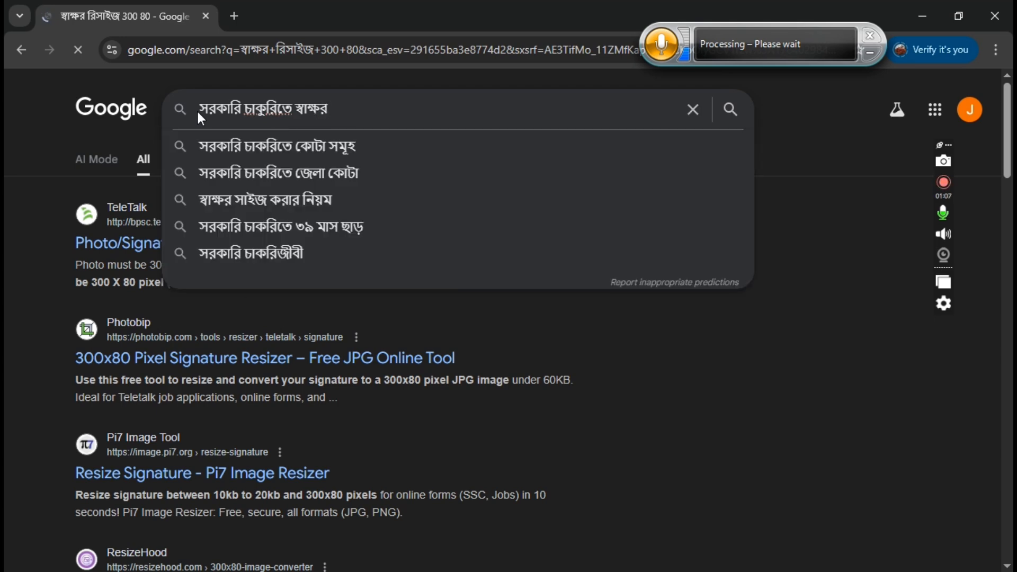
key(Return)
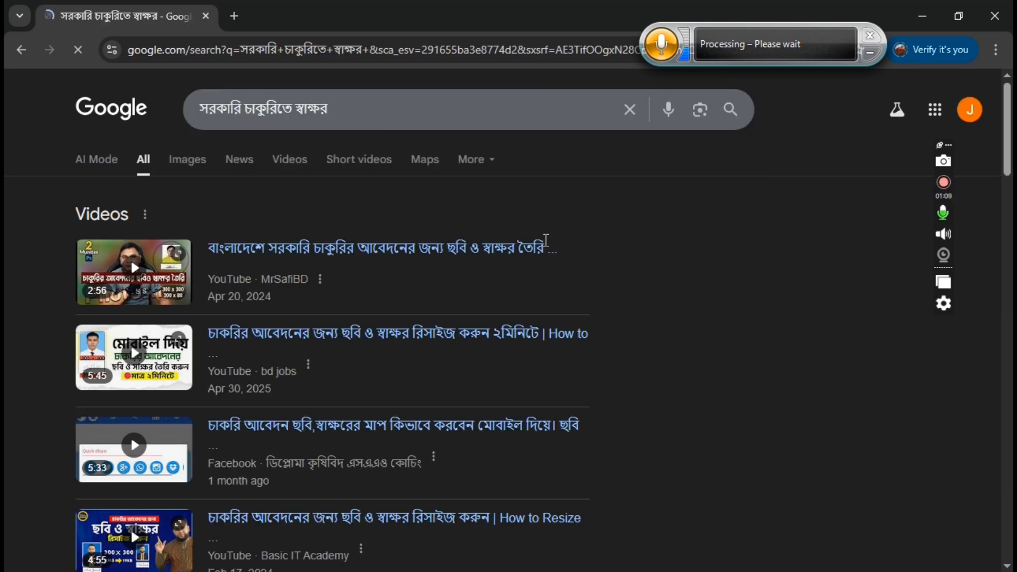
Step: Examine the AI Overview's signature rules for government job applications, especially the pixel dimensions and maximum file size
scroll(375, 405, down, 7)
click(311, 391)
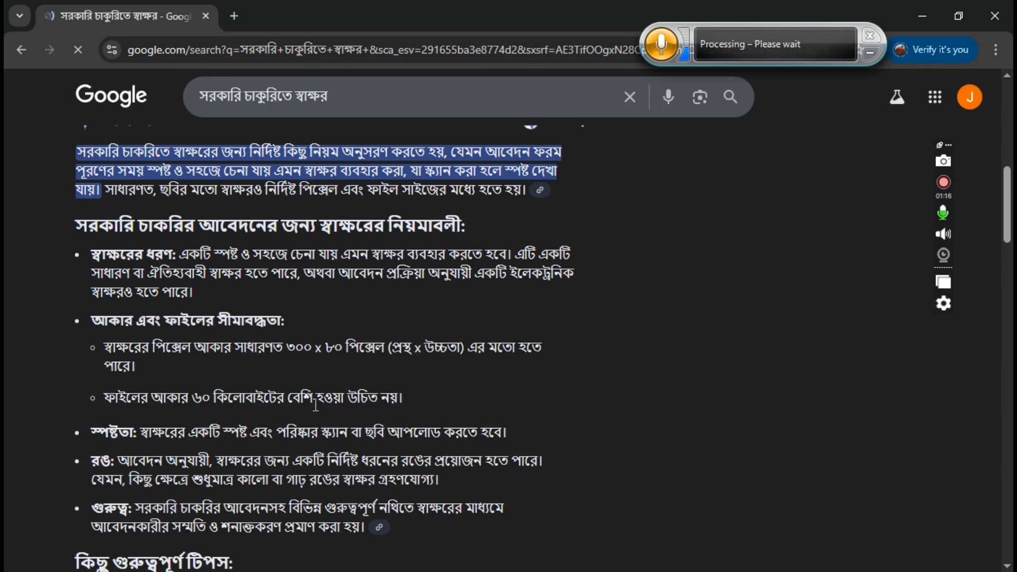
scroll(363, 386, up, 3)
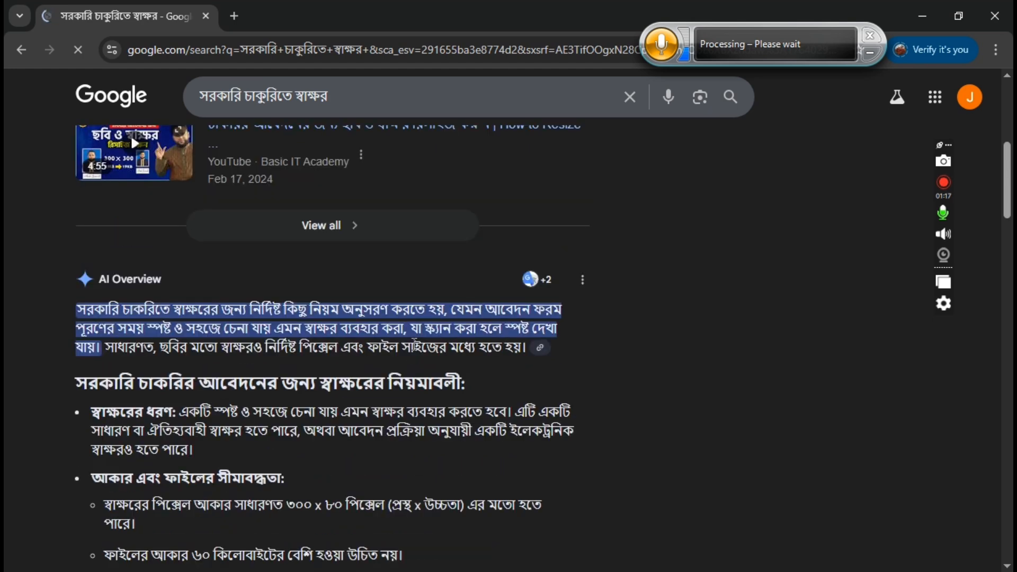
scroll(377, 369, down, 2)
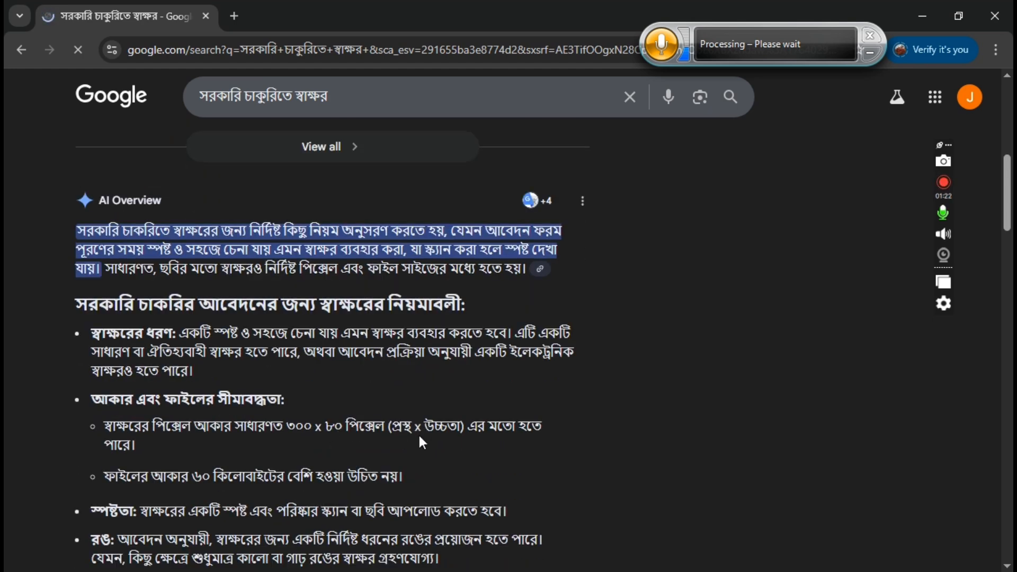
scroll(419, 434, down, 3)
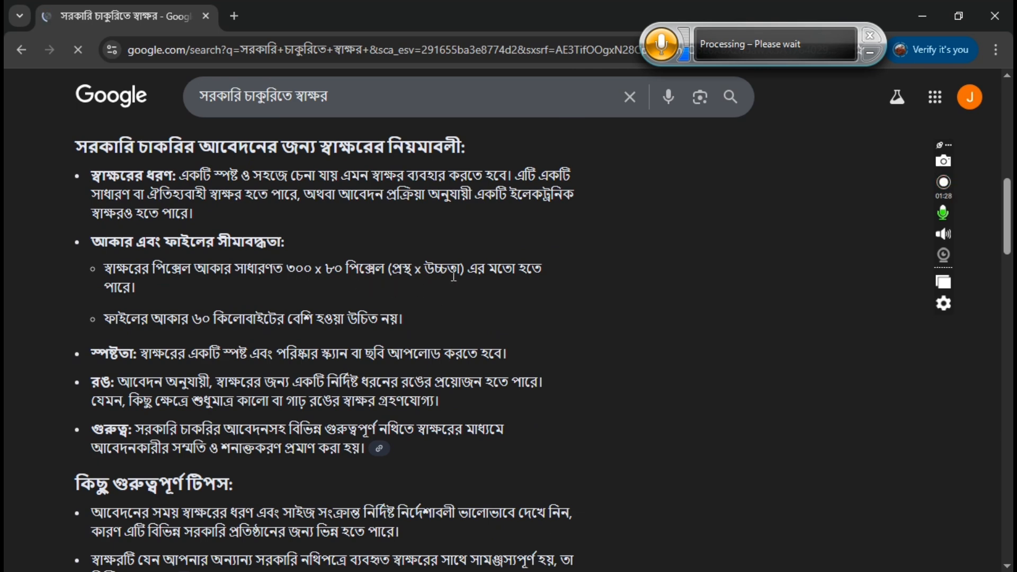
scroll(366, 276, down, 2)
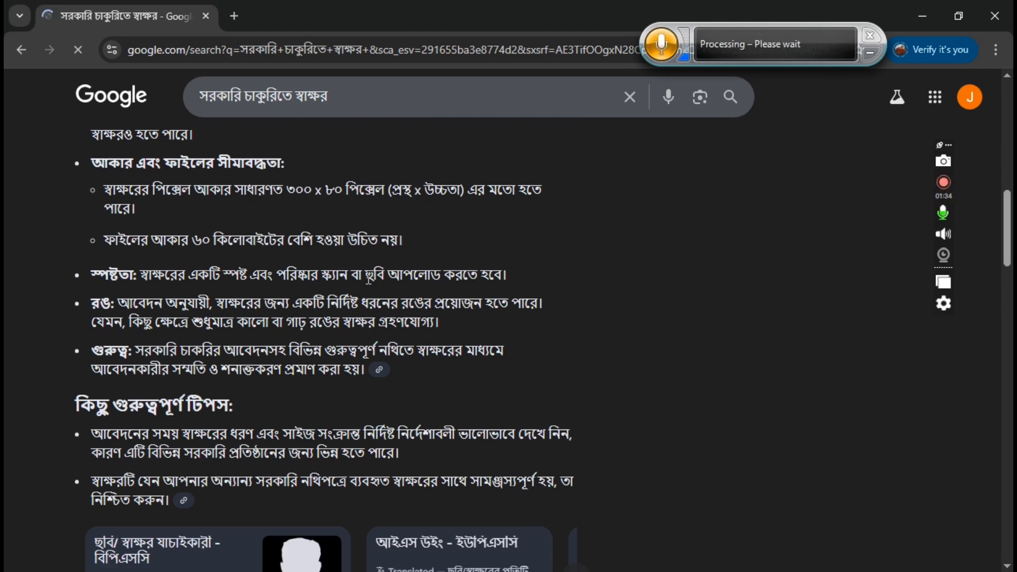
scroll(262, 297, up, 3)
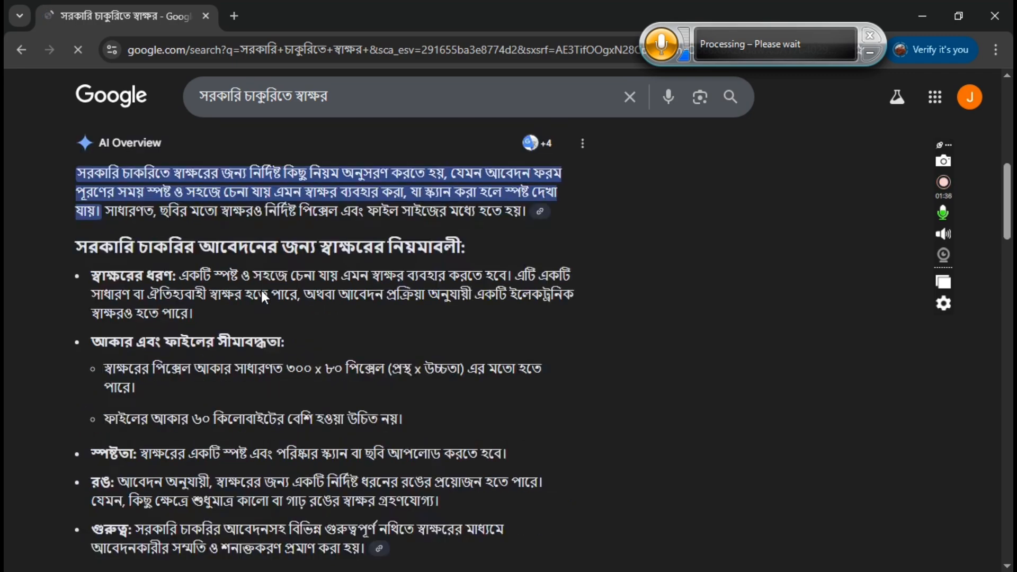
scroll(259, 305, down, 2)
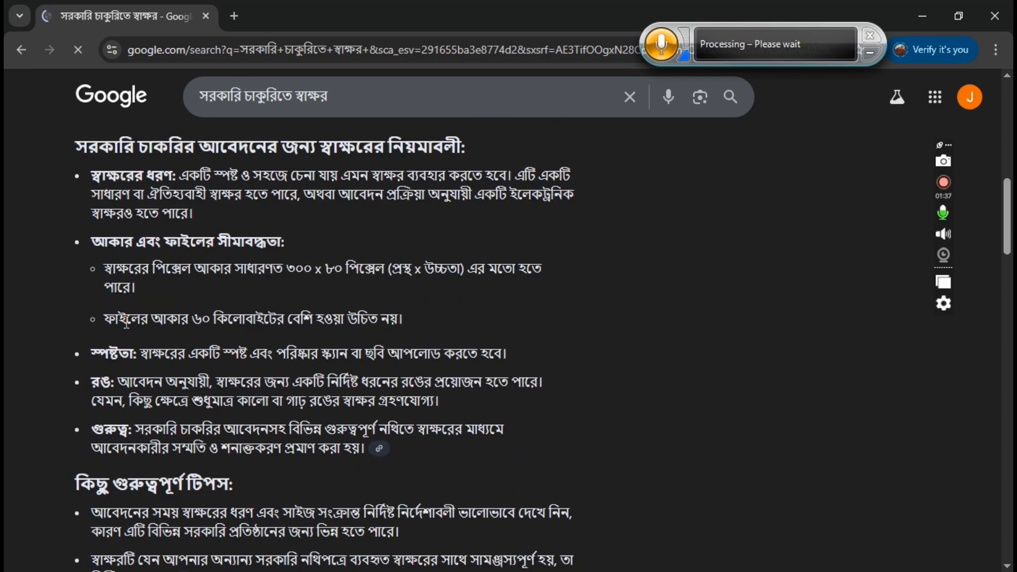
scroll(222, 331, up, 3)
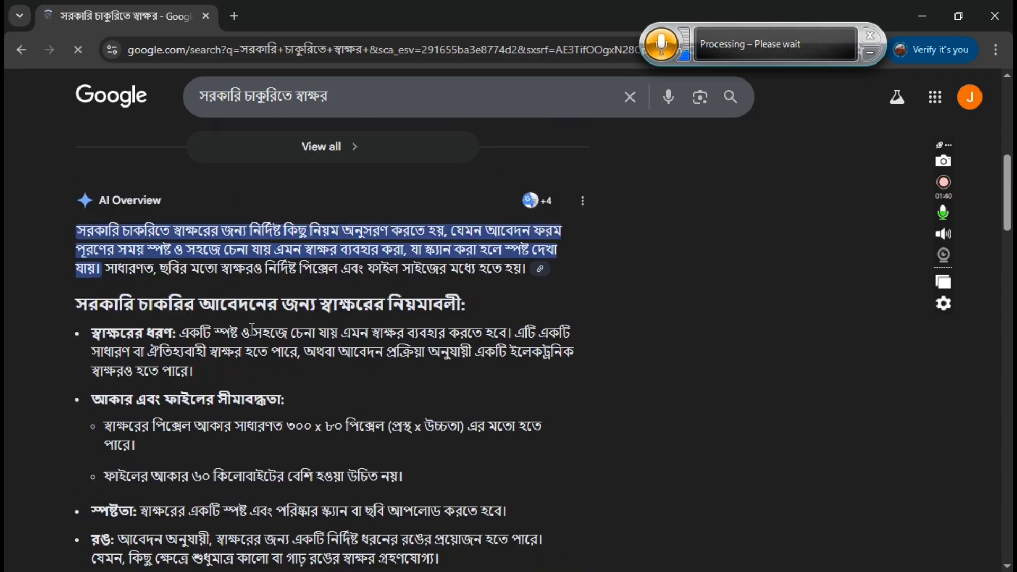
scroll(297, 318, down, 1)
scroll(309, 318, down, 2)
scroll(297, 321, up, 10)
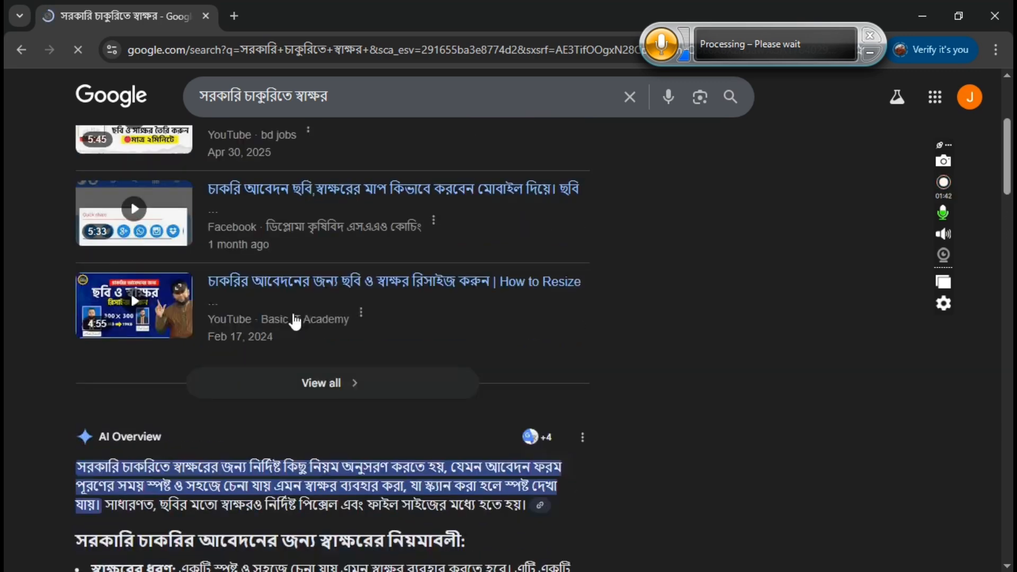
scroll(311, 327, down, 7)
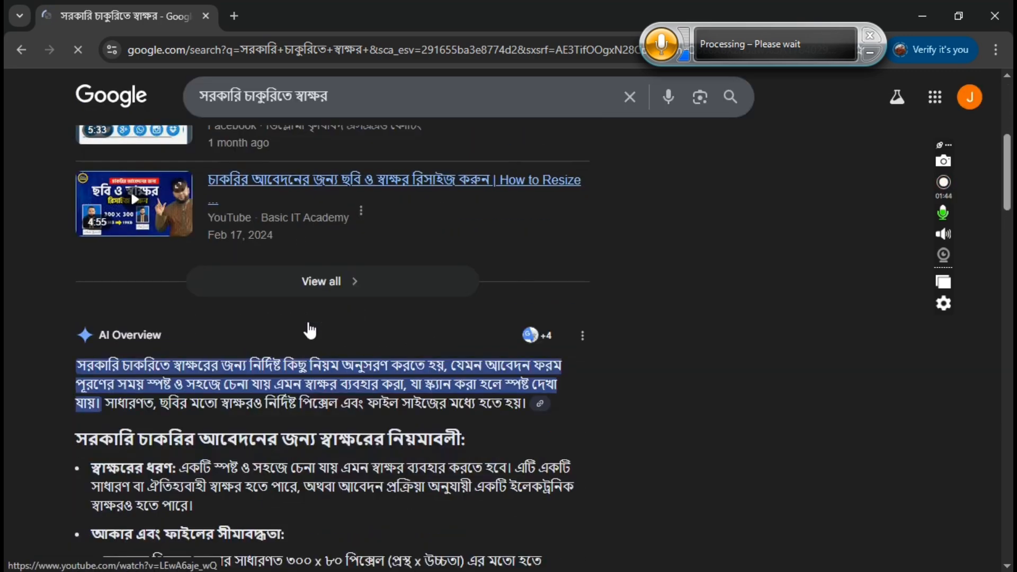
scroll(310, 320, down, 3)
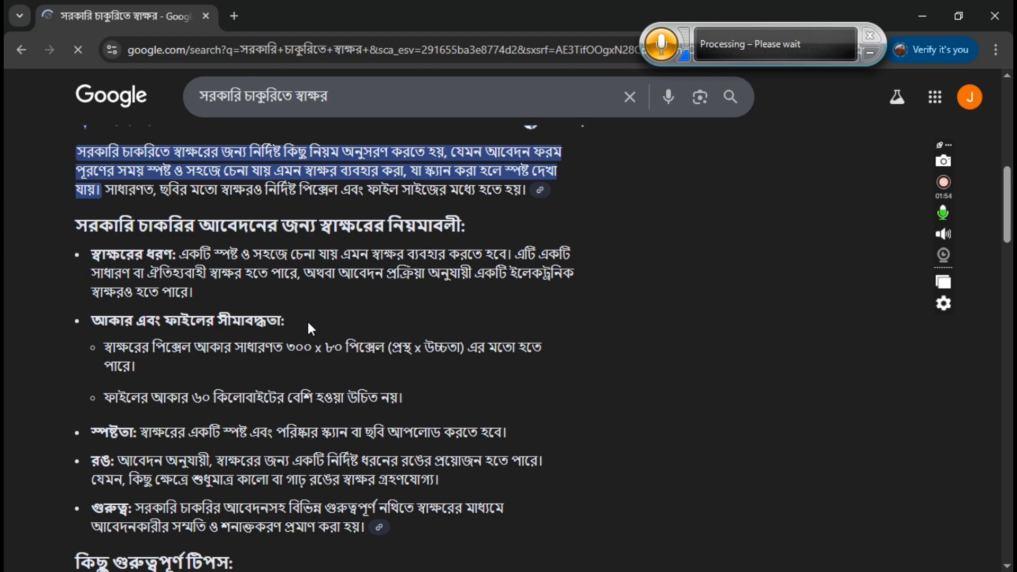
scroll(312, 328, down, 1)
scroll(361, 341, up, 5)
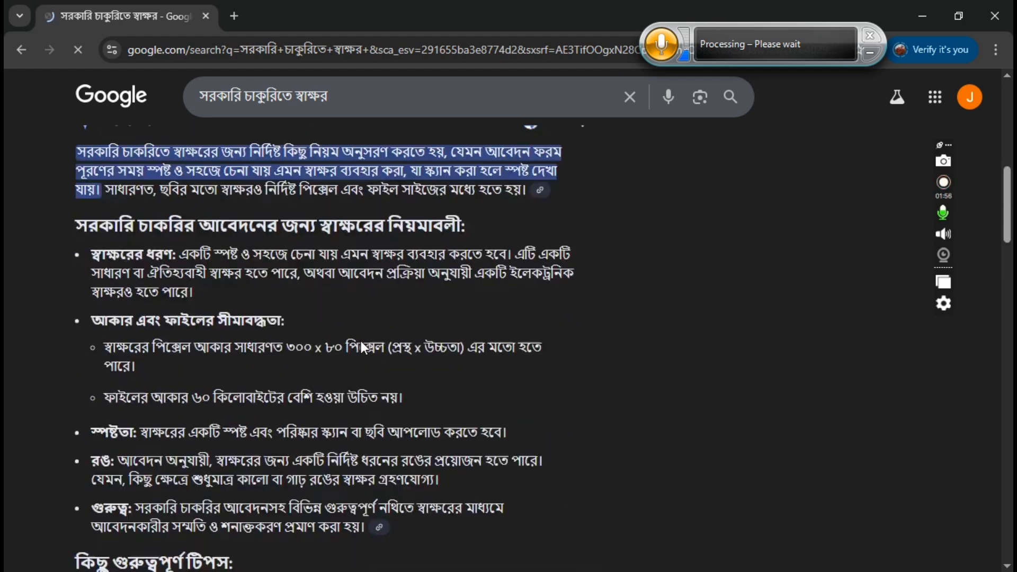
scroll(362, 339, up, 5)
scroll(361, 324, down, 13)
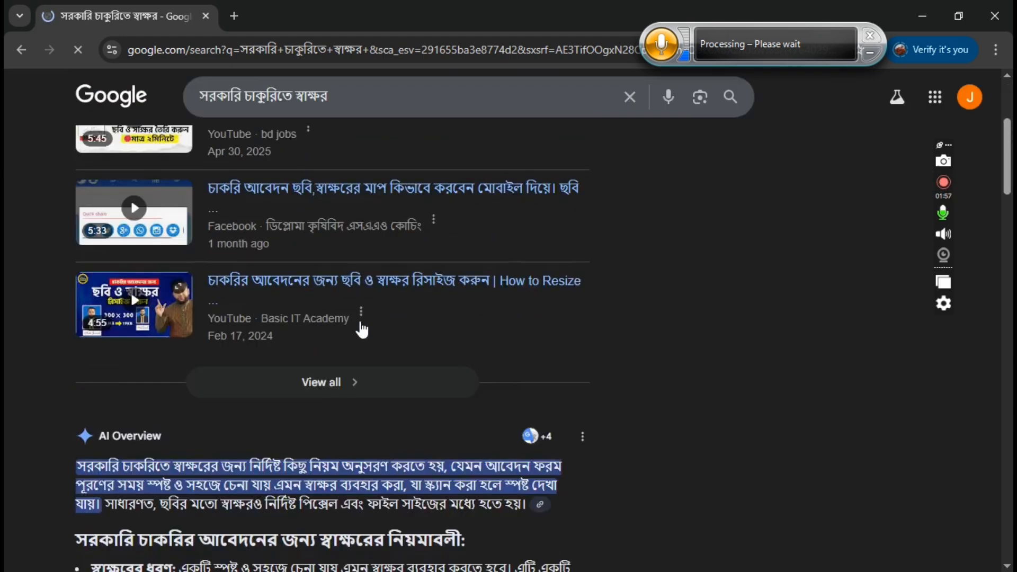
scroll(365, 337, down, 4)
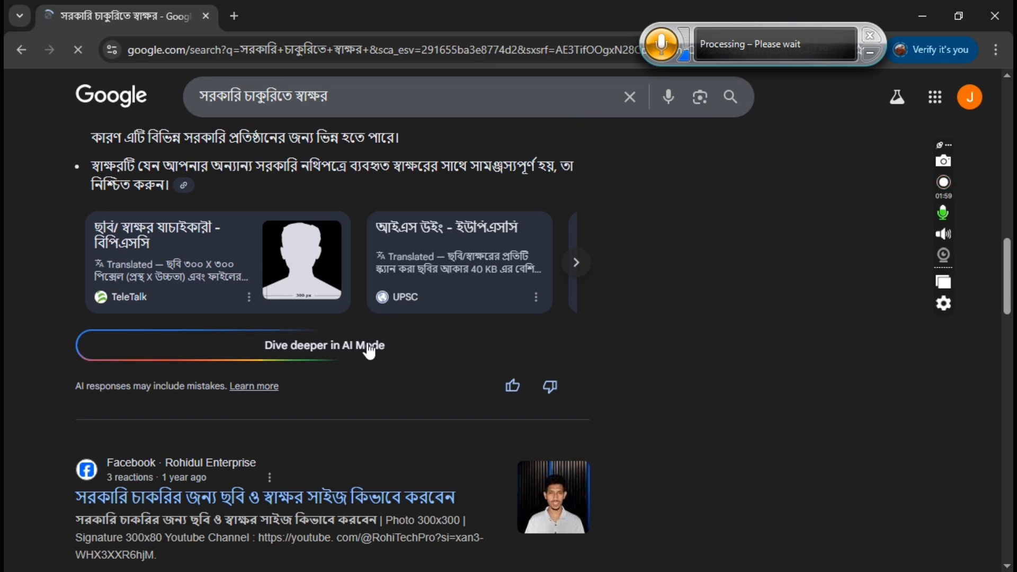
scroll(377, 351, down, 4)
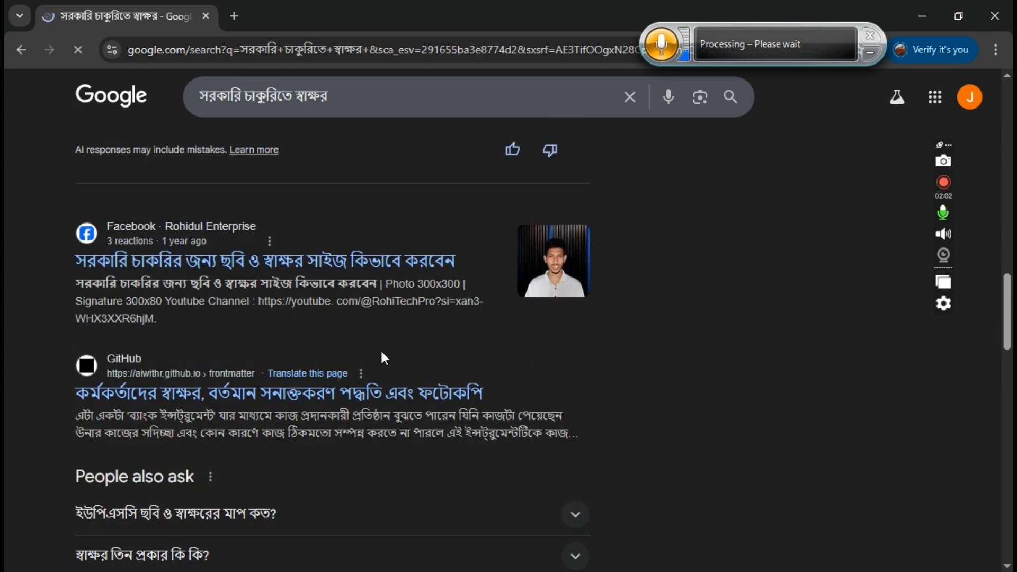
scroll(382, 358, up, 5)
scroll(381, 358, up, 14)
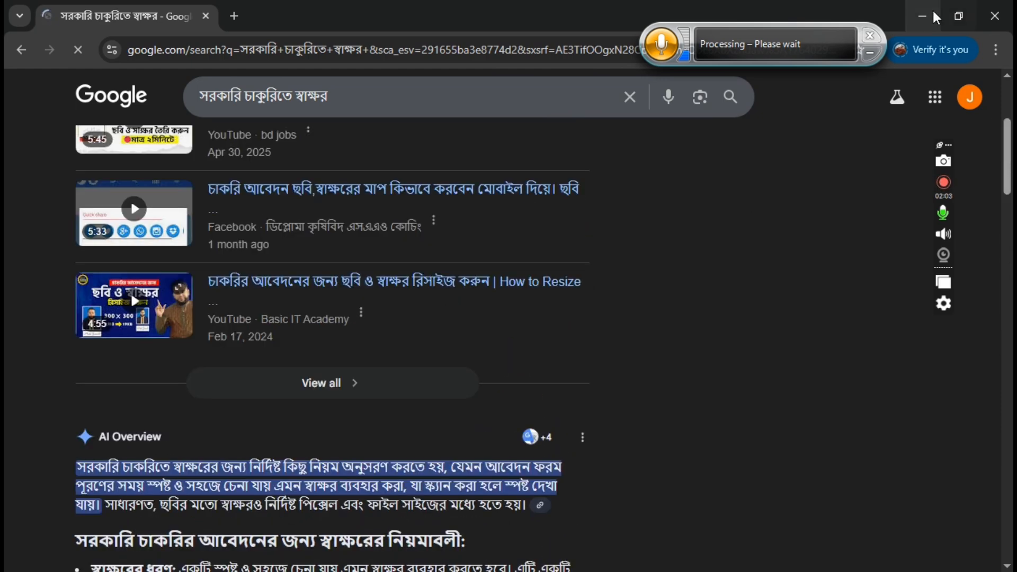
Step: Open "WhatsApp Image 2025-11-23 at 2.37.30 PM (1)" from the Downloads folder in Photoshop and maximize its document window
click(935, 16)
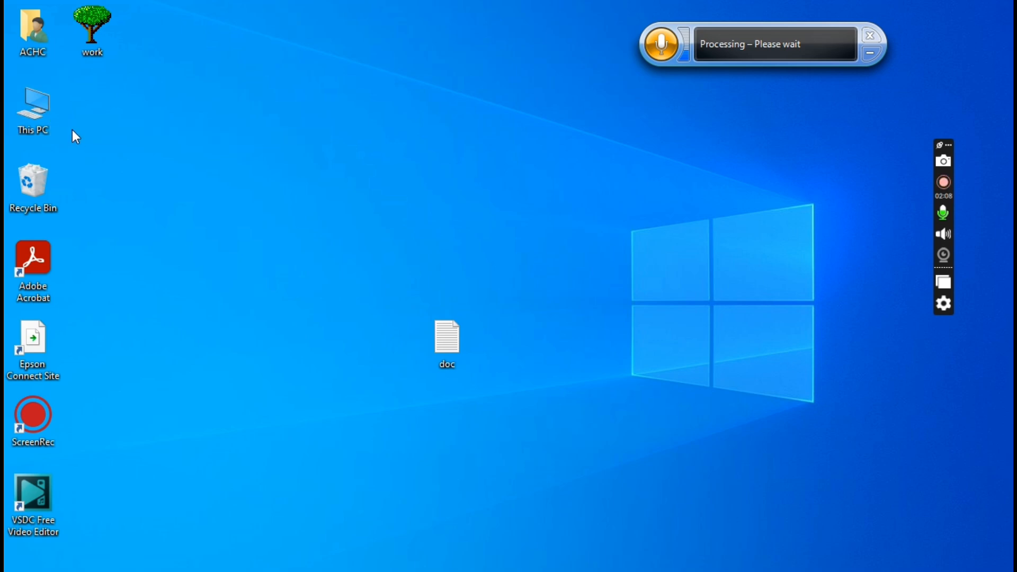
key(super+e)
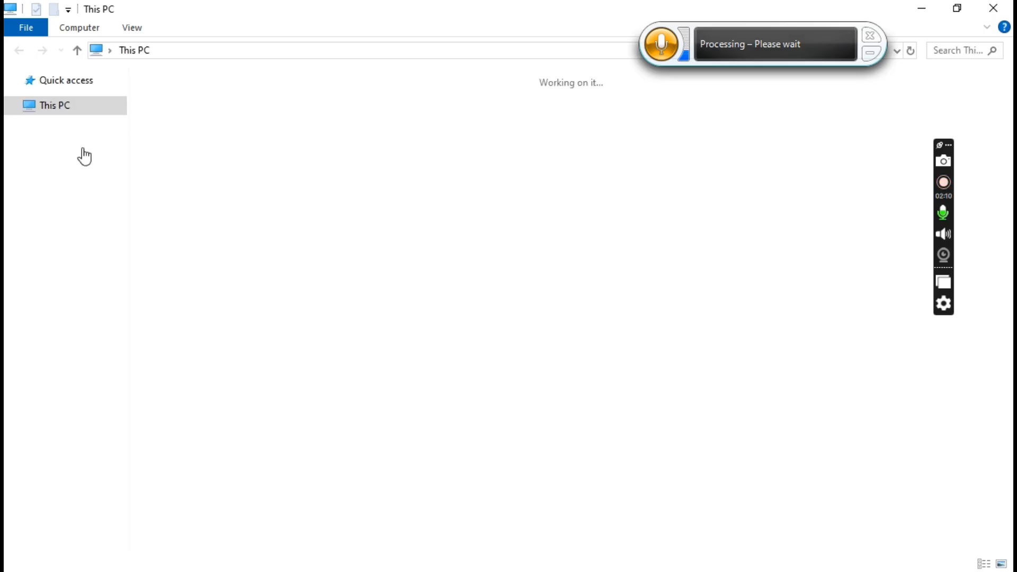
click(79, 125)
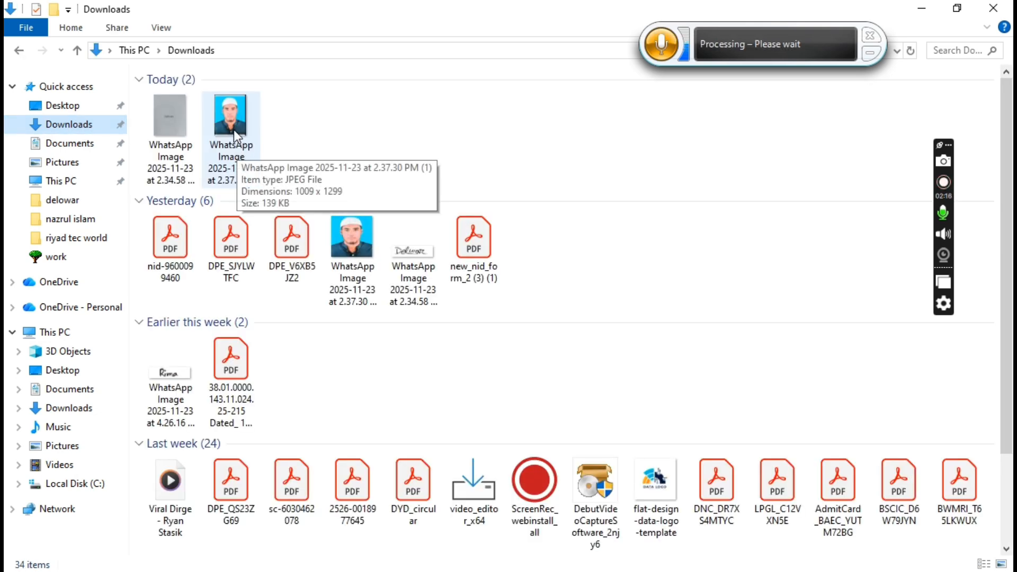
click(234, 130)
drag(234, 130, 354, 333)
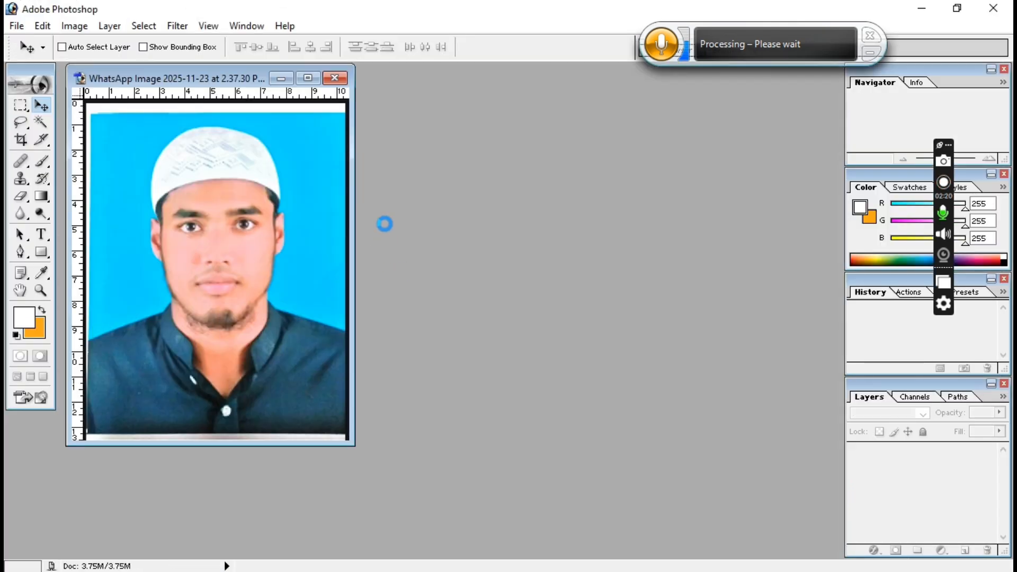
click(308, 78)
Step: Crop the portrait to 40 mm by 50 mm at 300 pixels/inch, cutting off the white and black borders
key(ctrl+plus)
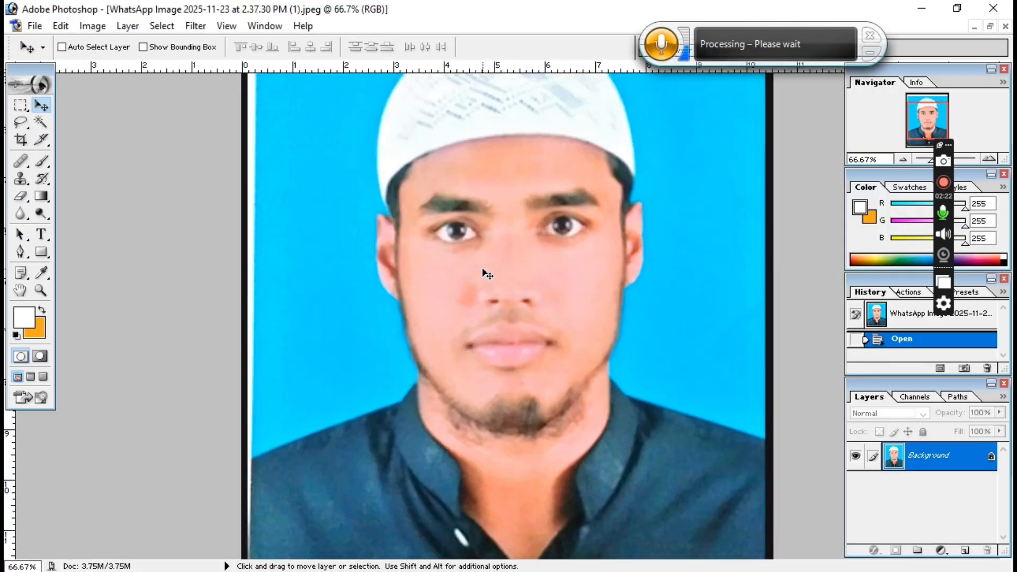
key(ctrl+minus)
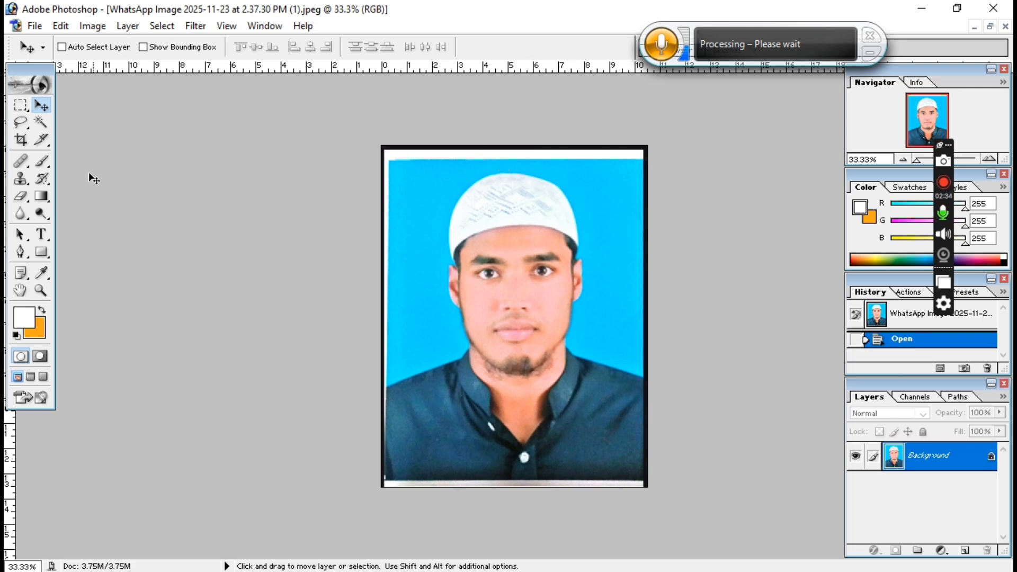
click(22, 140)
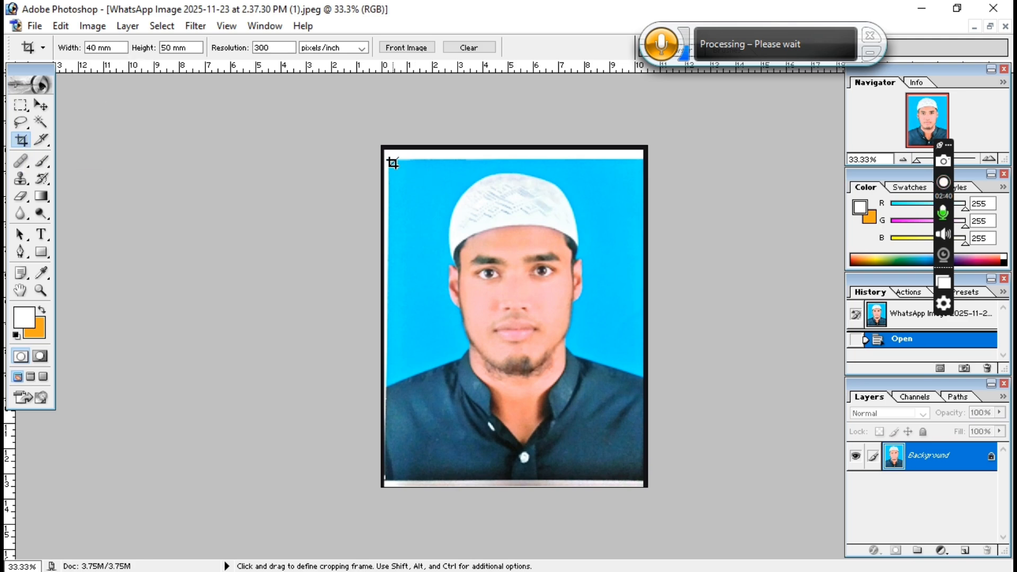
mouse_move(393, 162)
mouse_down()
mouse_move(441, 240)
mouse_move(633, 432)
mouse_move(716, 472)
mouse_up()
right_click(518, 369)
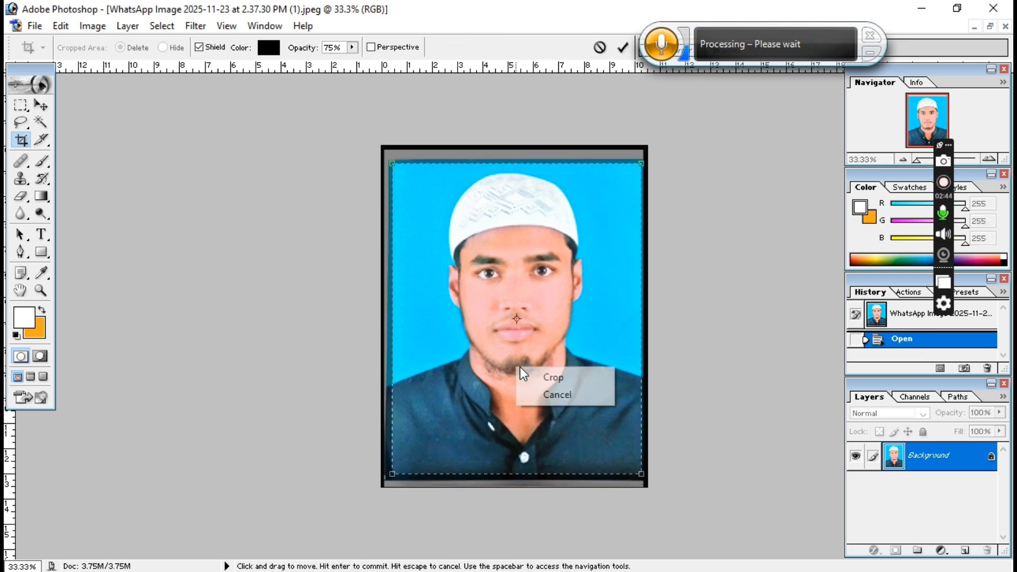
click(536, 378)
key(ctrl+0)
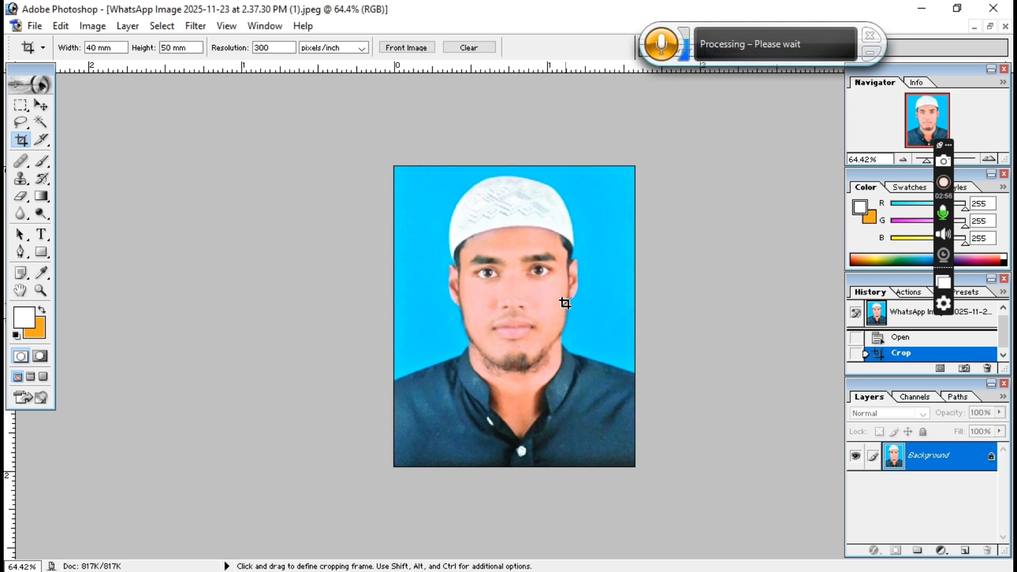
Step: Resize the cropped portrait to 300 pixels wide by 300 pixels high
click(96, 26)
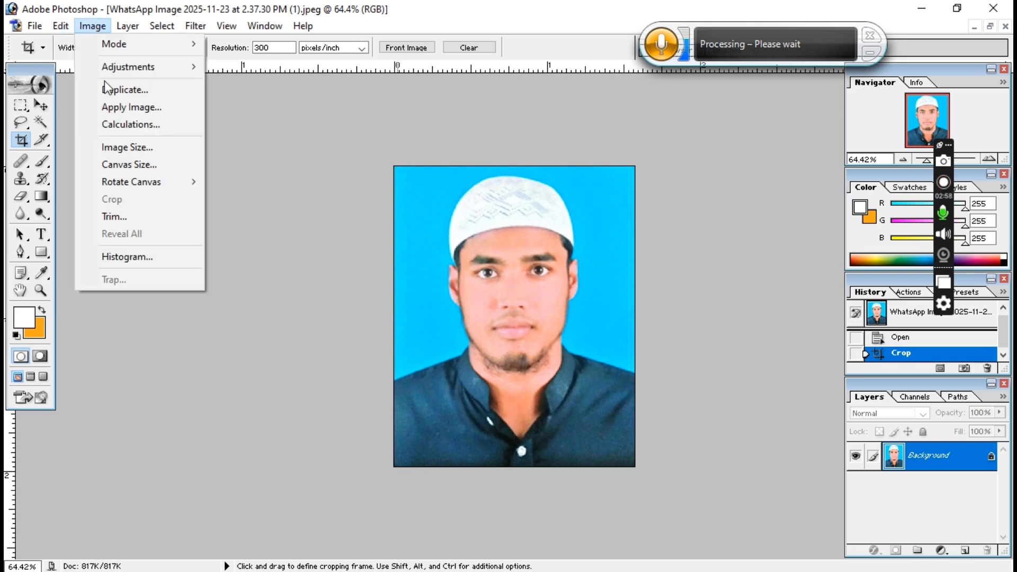
click(138, 144)
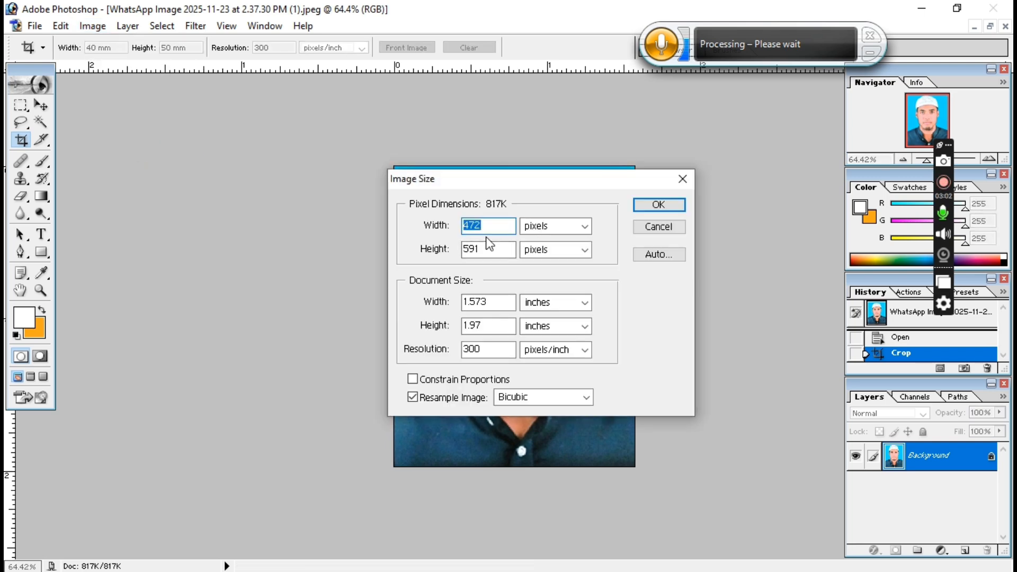
text(300)
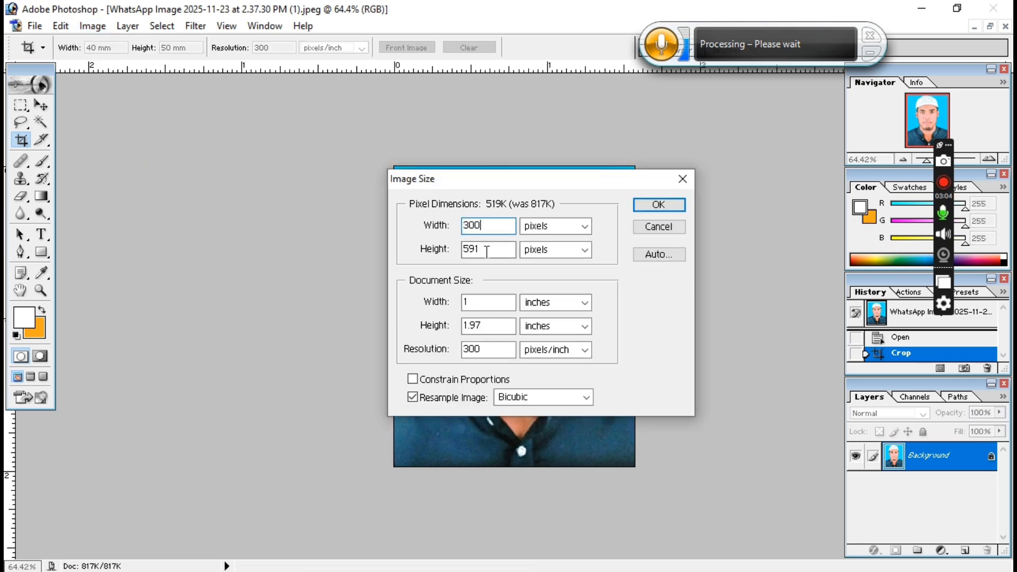
key(Tab)
text(300)
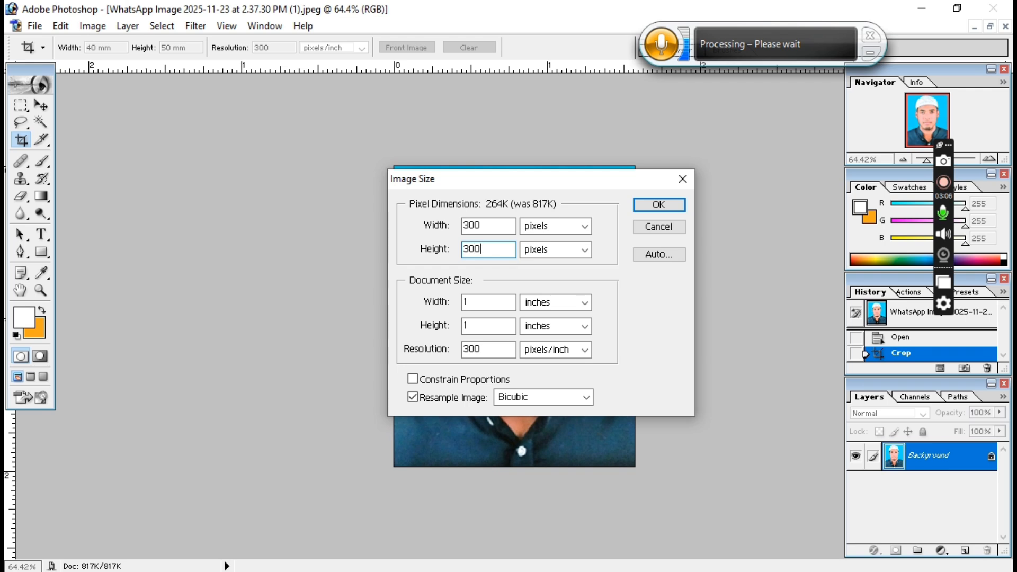
click(659, 205)
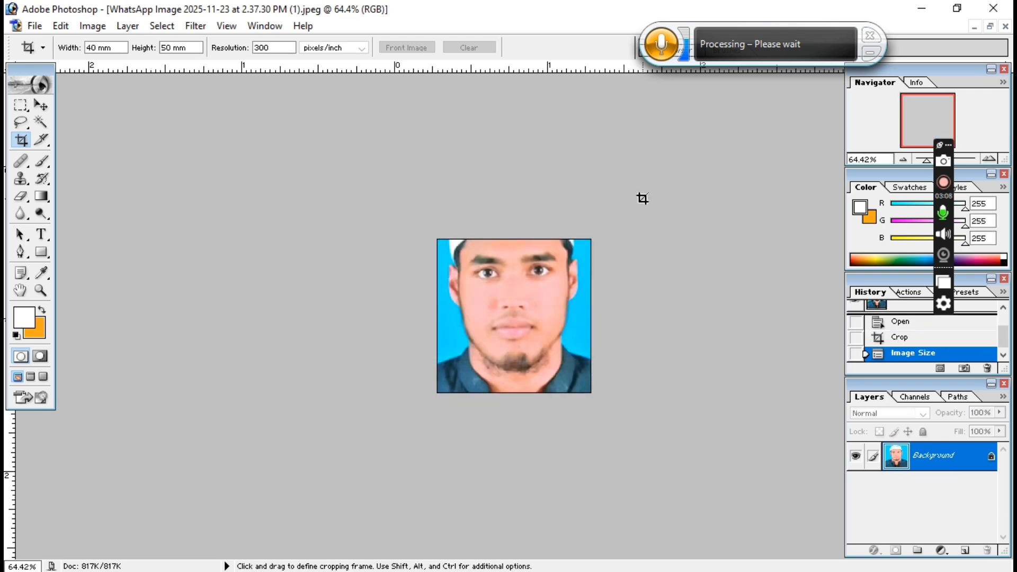
scroll(640, 212, up, 12)
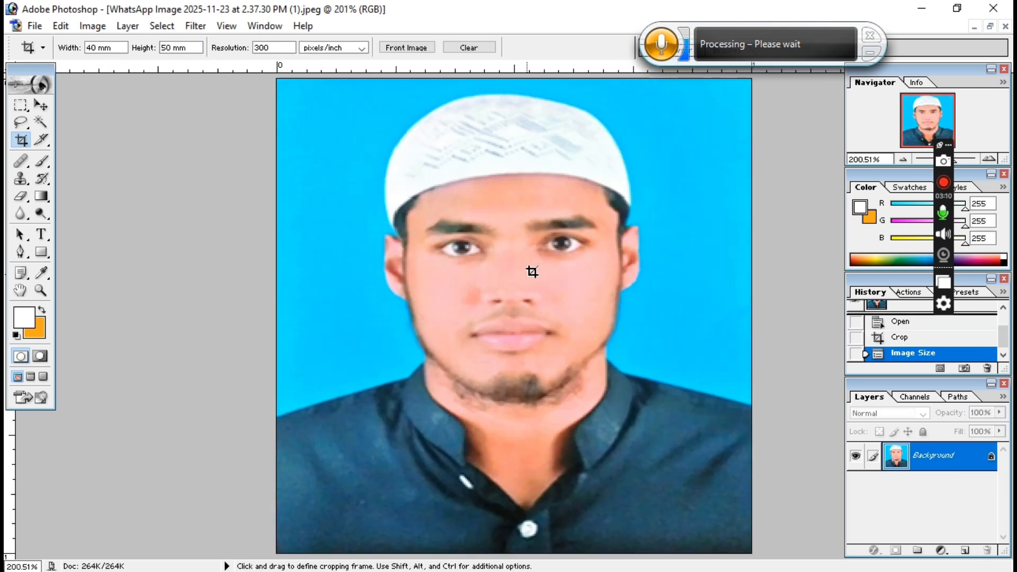
scroll(551, 264, down, 3)
scroll(361, 216, up, 2)
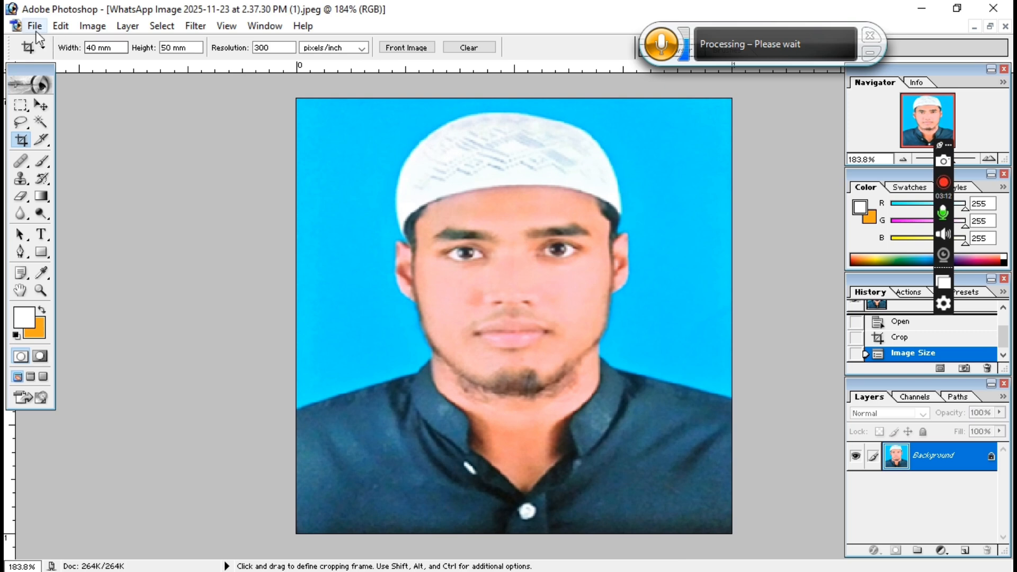
Step: Start saving the portrait under a new name, with the Desktop as location and JPEG as format
click(36, 31)
click(60, 166)
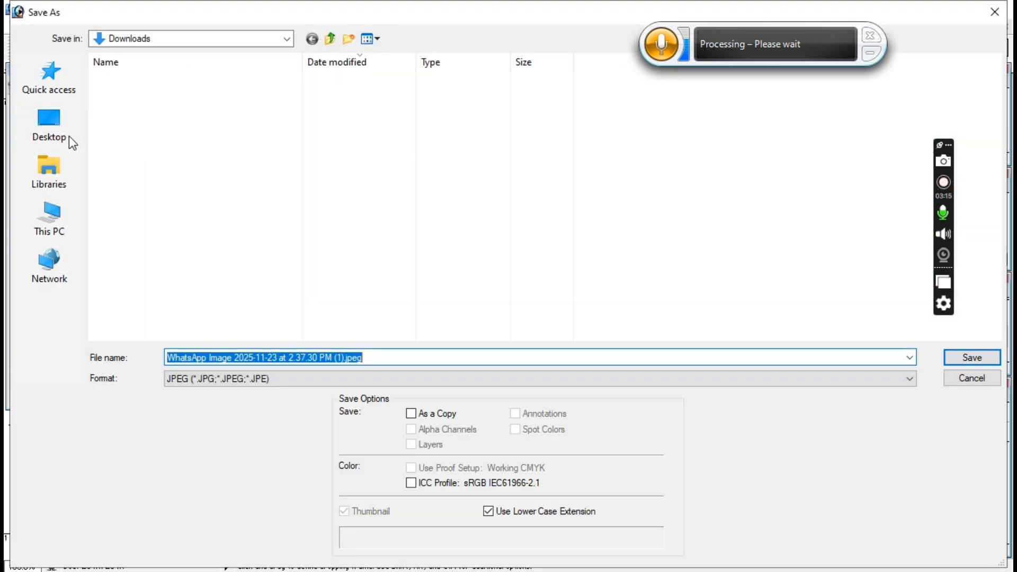
click(59, 126)
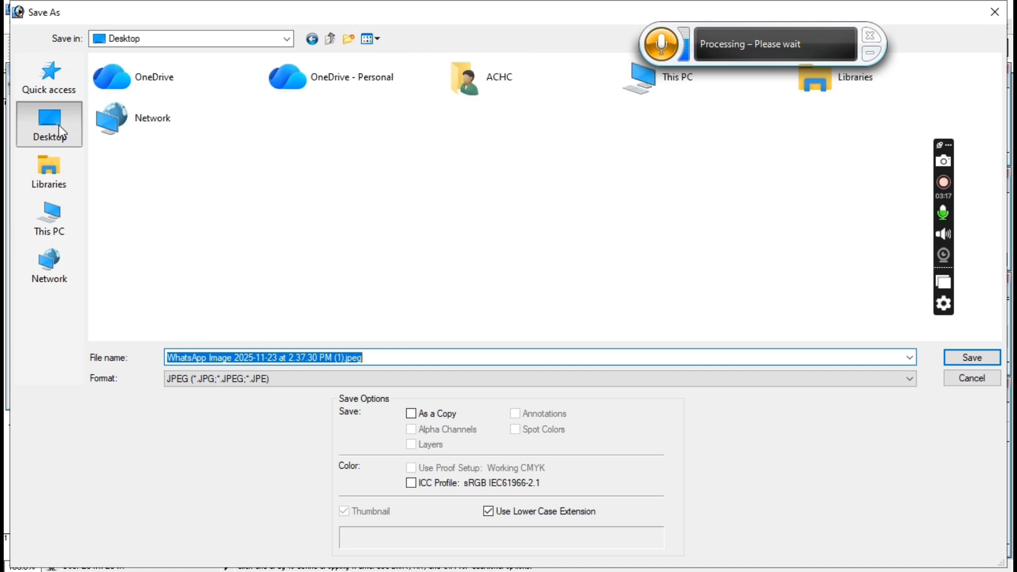
click(244, 379)
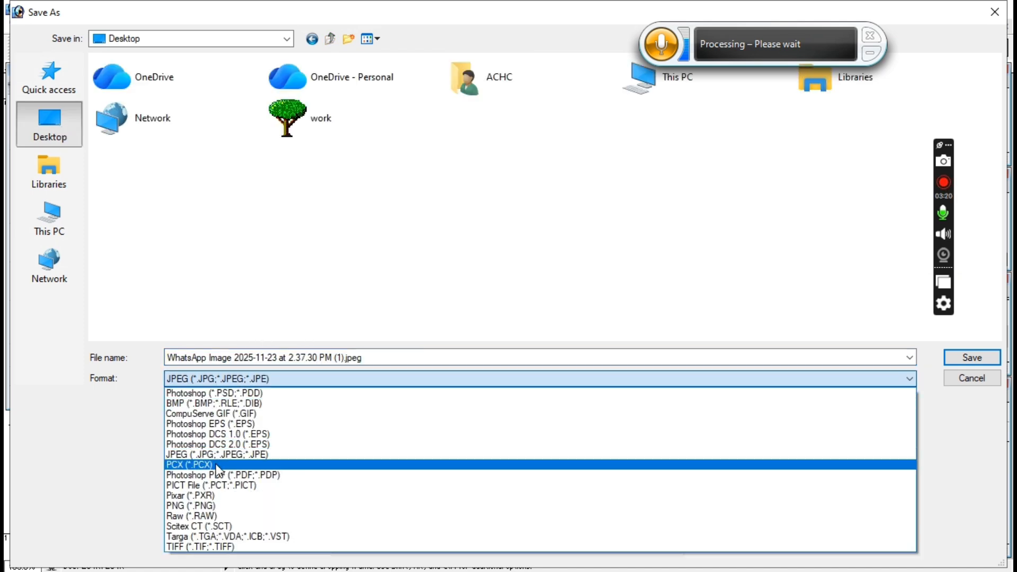
click(219, 457)
click(263, 359)
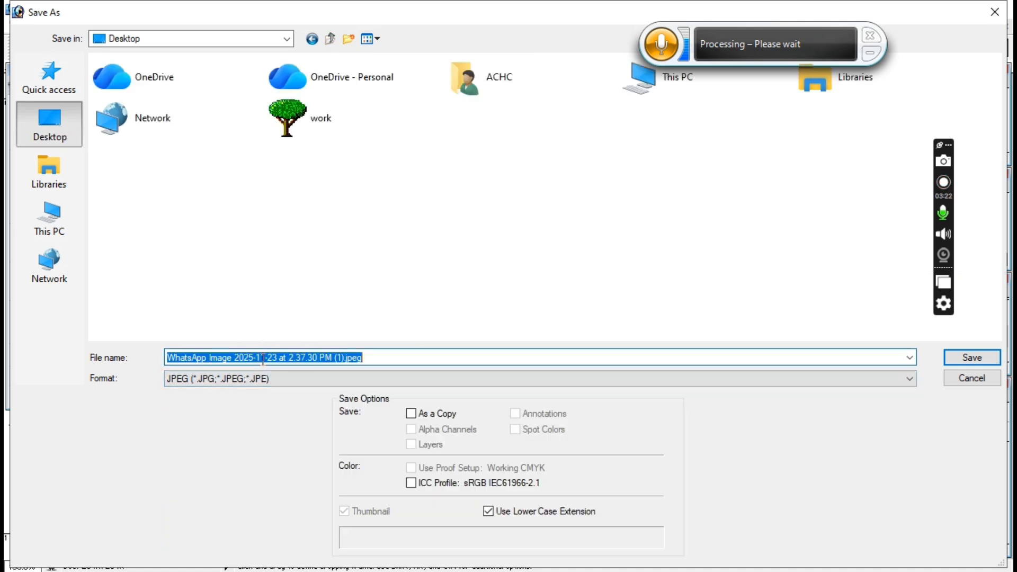
text(rpn)
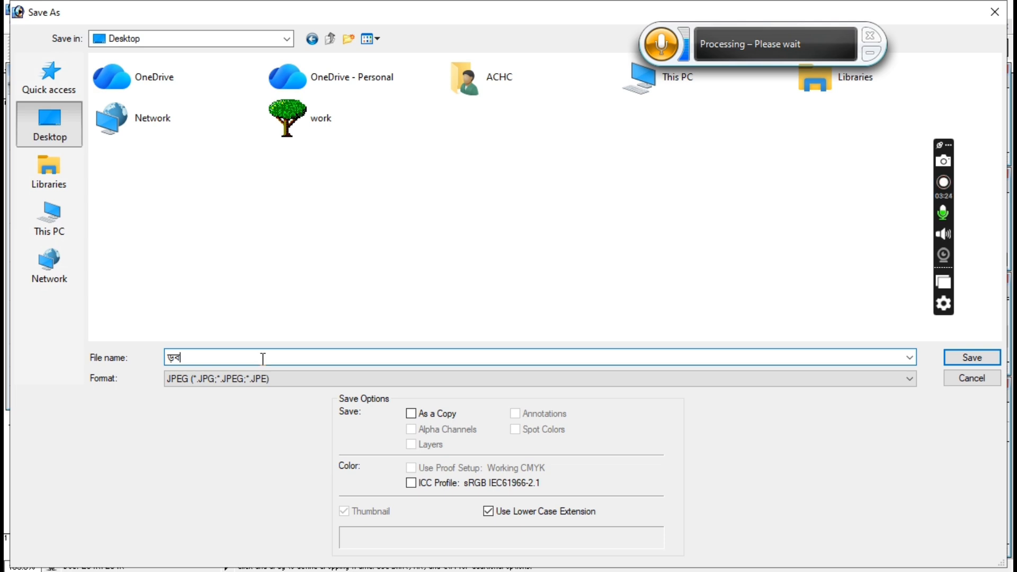
key(BackSpace)
key(BackSpace)
key(BackSpace)
Step: Name the file photo and save it
click(839, 530)
click(799, 444)
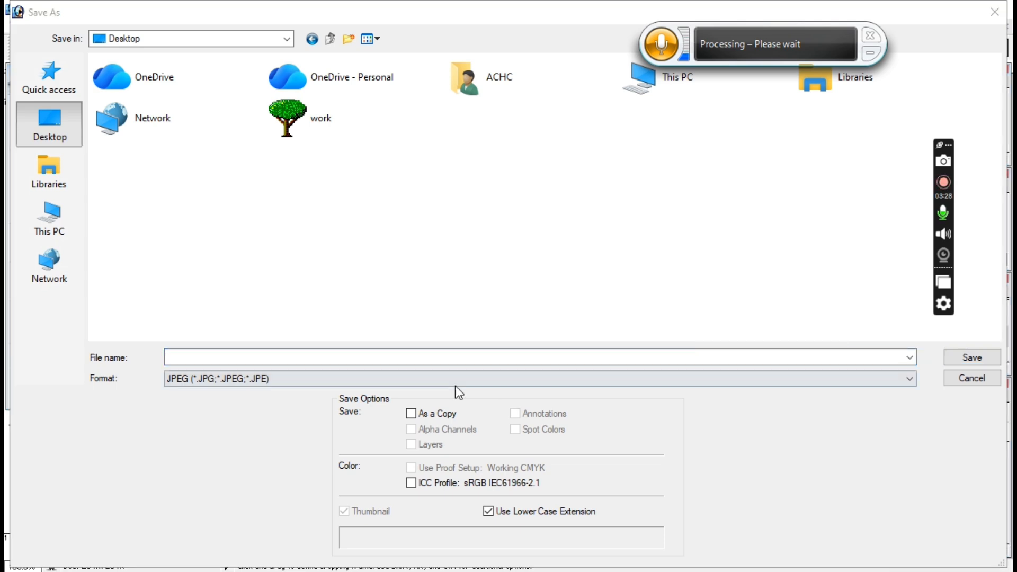
click(425, 359)
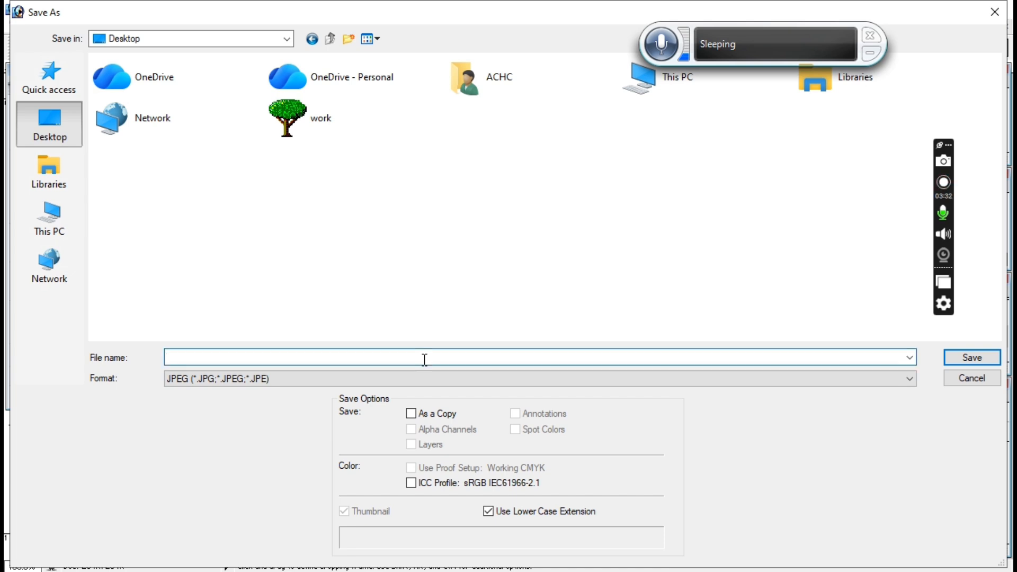
text(photo)
click(968, 360)
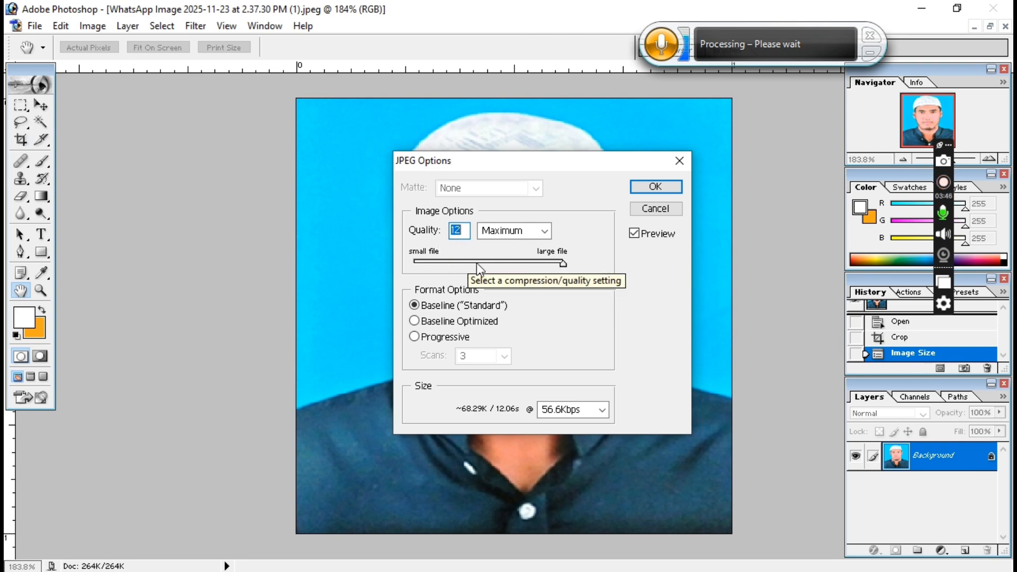
Step: Lower the JPEG quality to 5 (Medium) and confirm the export options
click(460, 261)
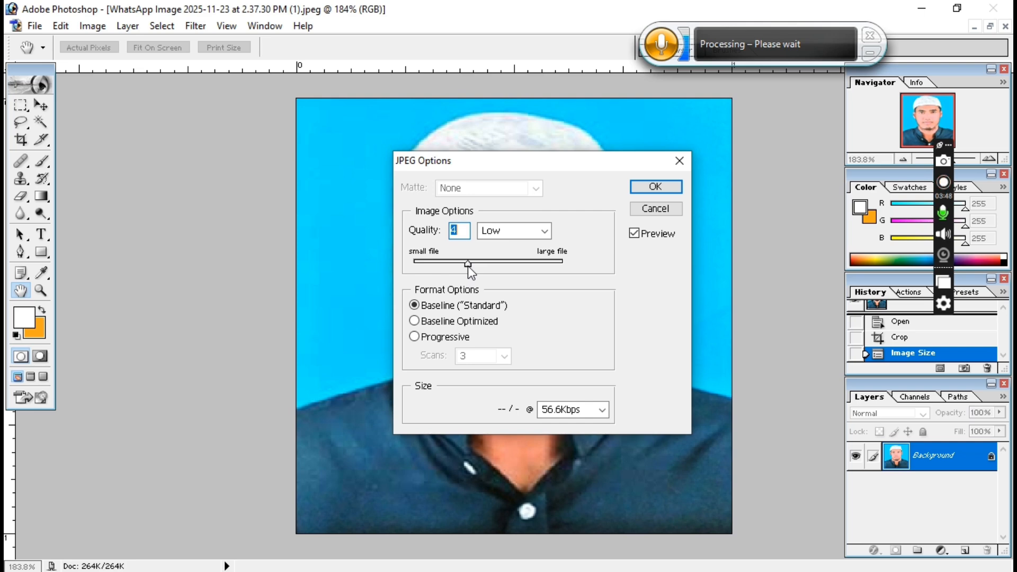
drag(469, 266, 475, 266)
click(646, 191)
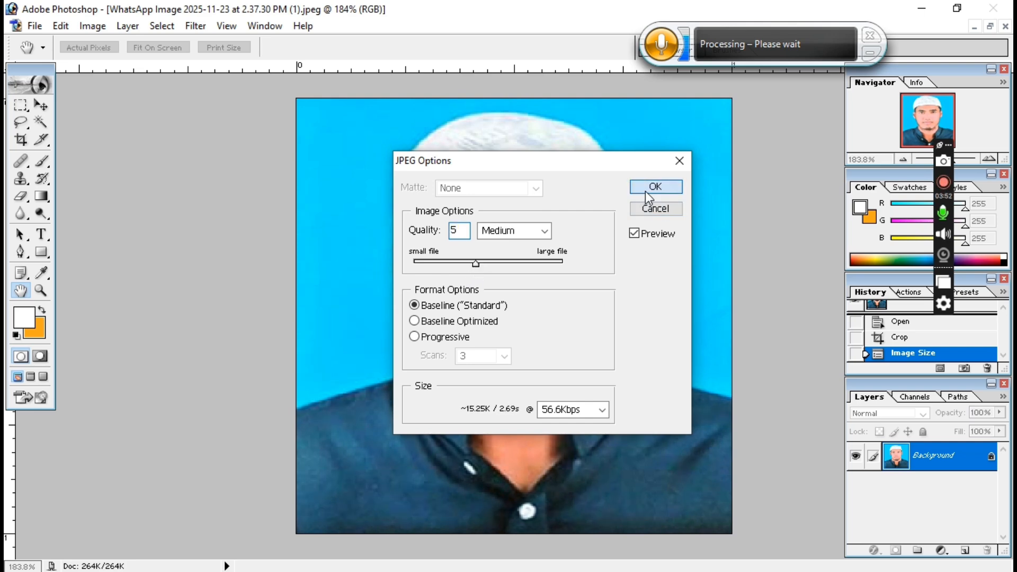
key(c)
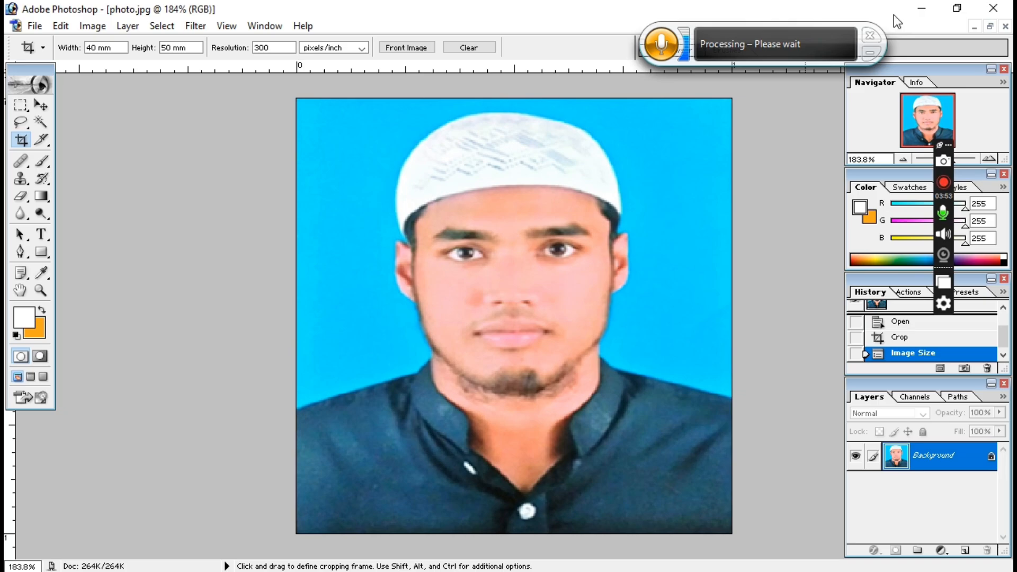
Step: Switch to the desktop and check the file size of photo in its properties
click(922, 8)
click(1009, 10)
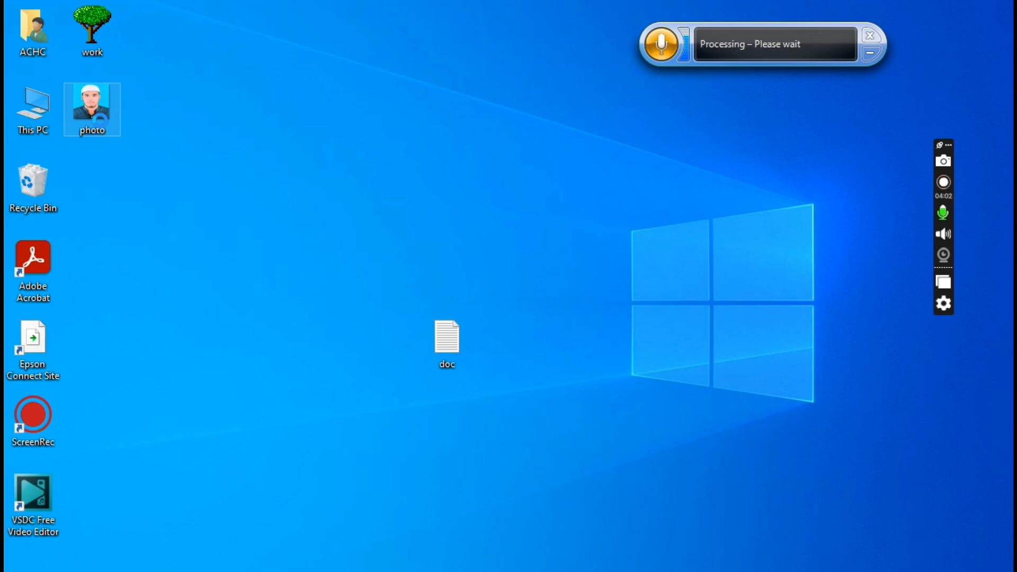
right_click(102, 128)
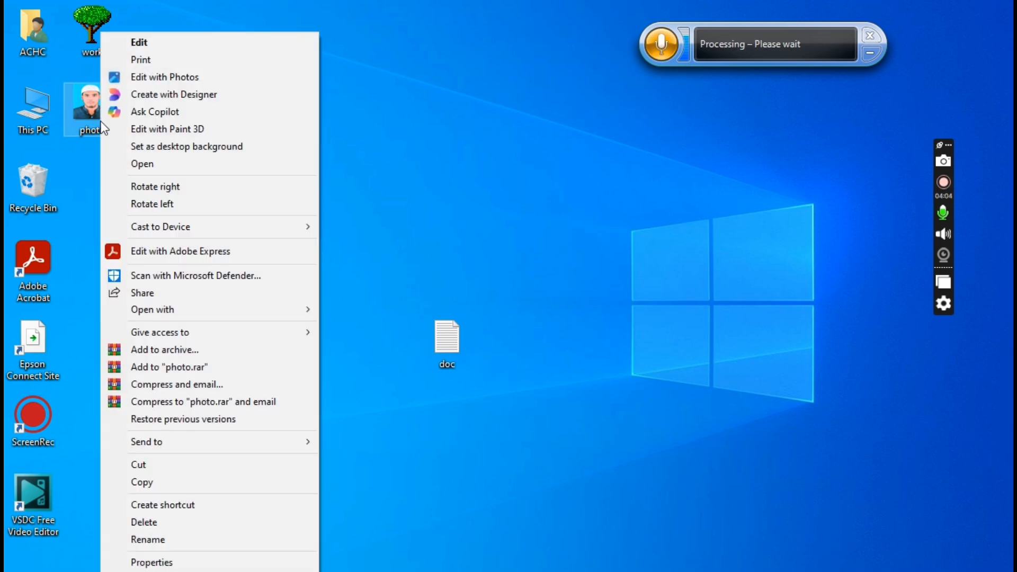
click(205, 556)
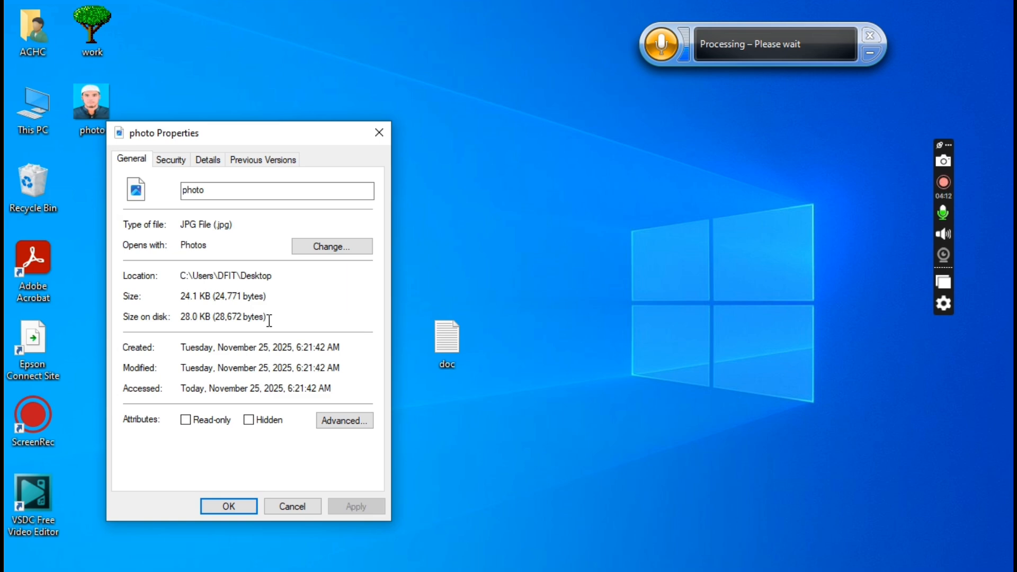
click(253, 504)
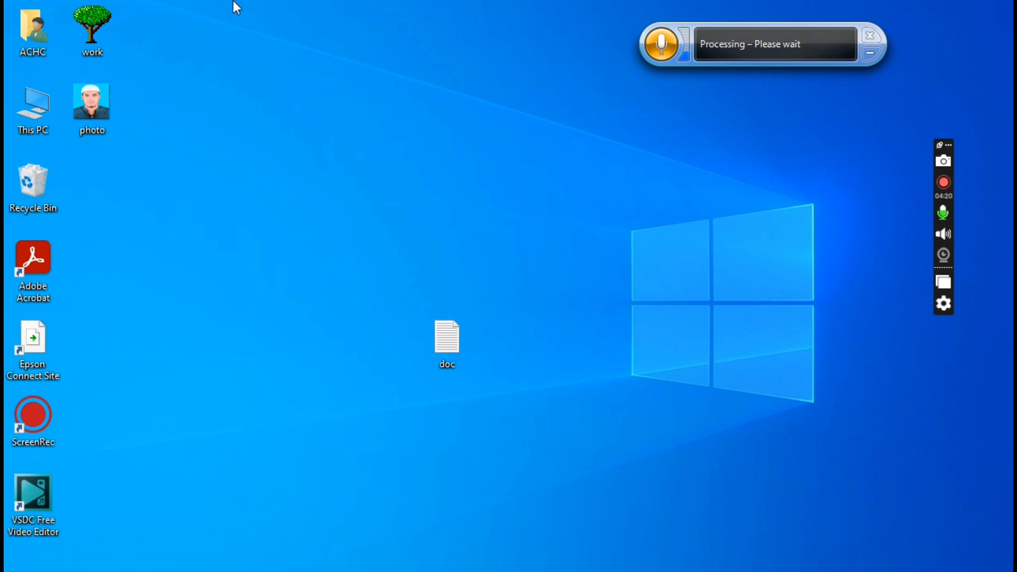
Step: Open "WhatsApp Image 2025-11-23 at 2.34.58 PM (1)" from the Downloads folder in Photoshop and maximize its document window
double_click(46, 110)
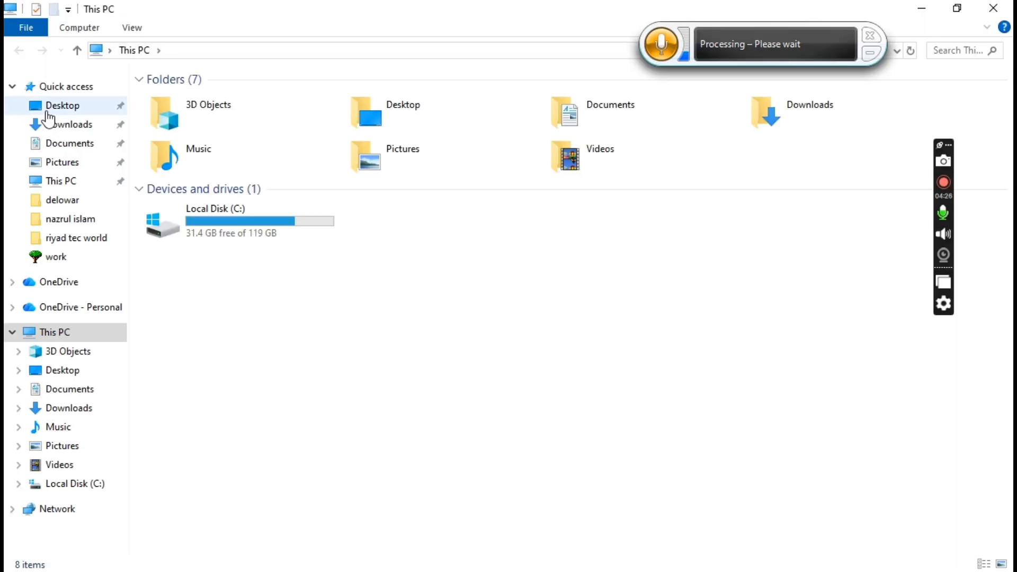
click(70, 127)
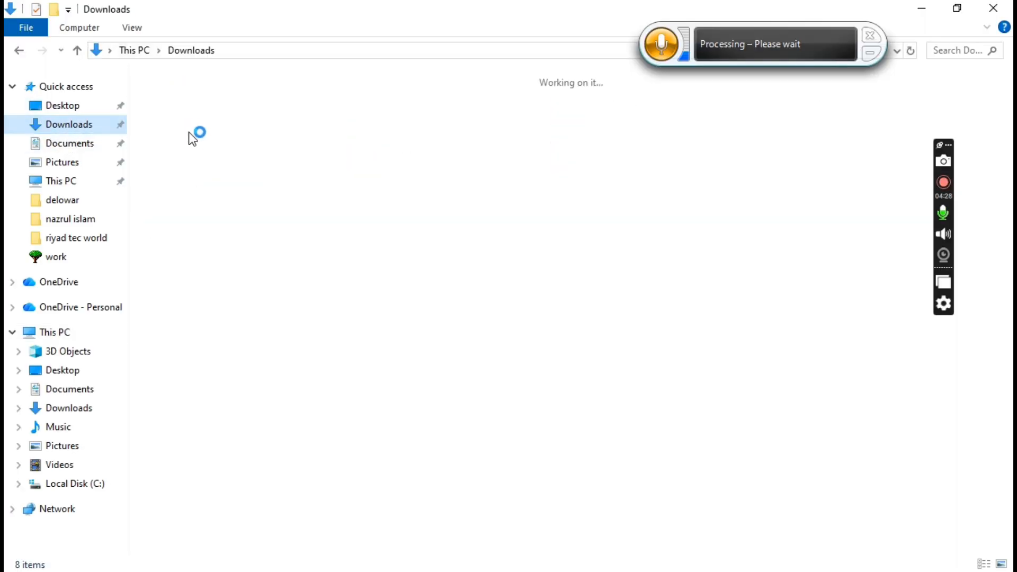
click(172, 153)
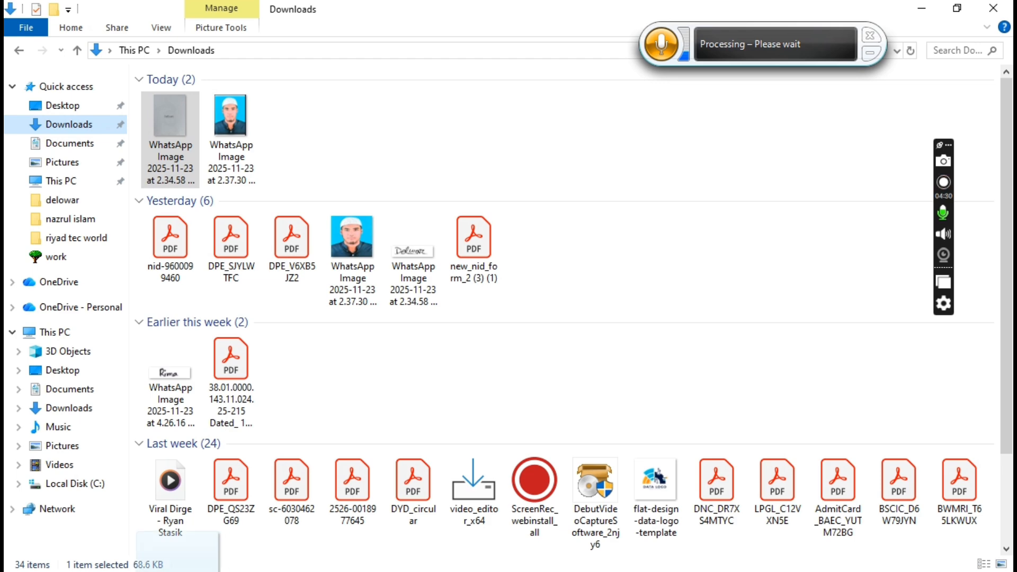
drag(178, 570, 286, 445)
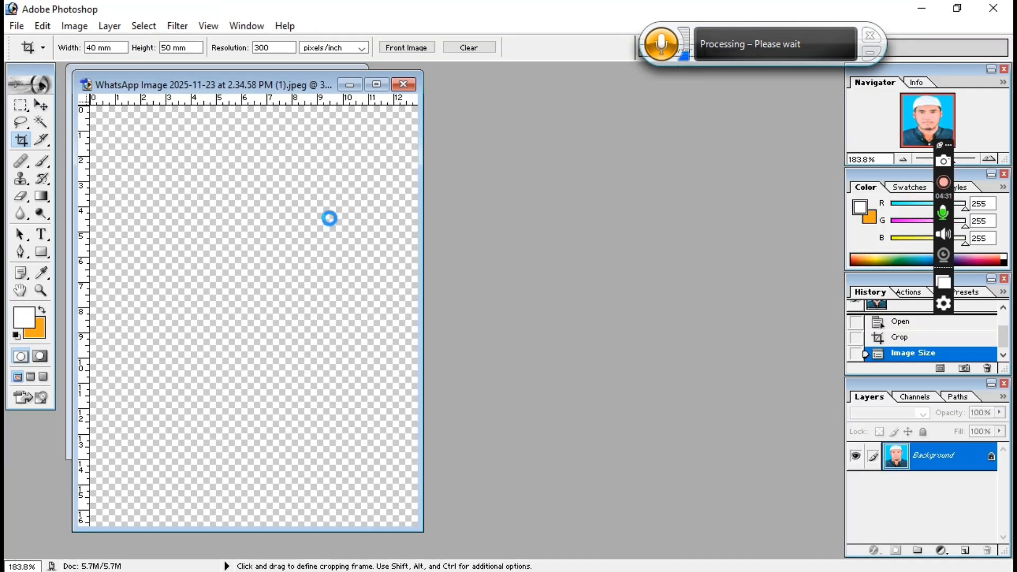
click(376, 84)
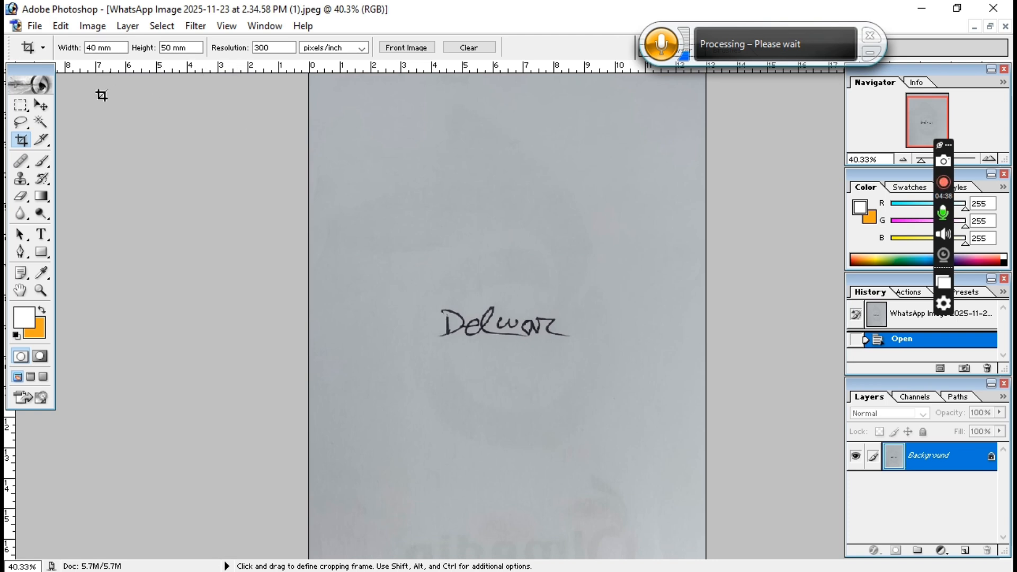
Step: Set the Crop tool's target size to 300 px wide by 80 px high
drag(118, 47, 55, 55)
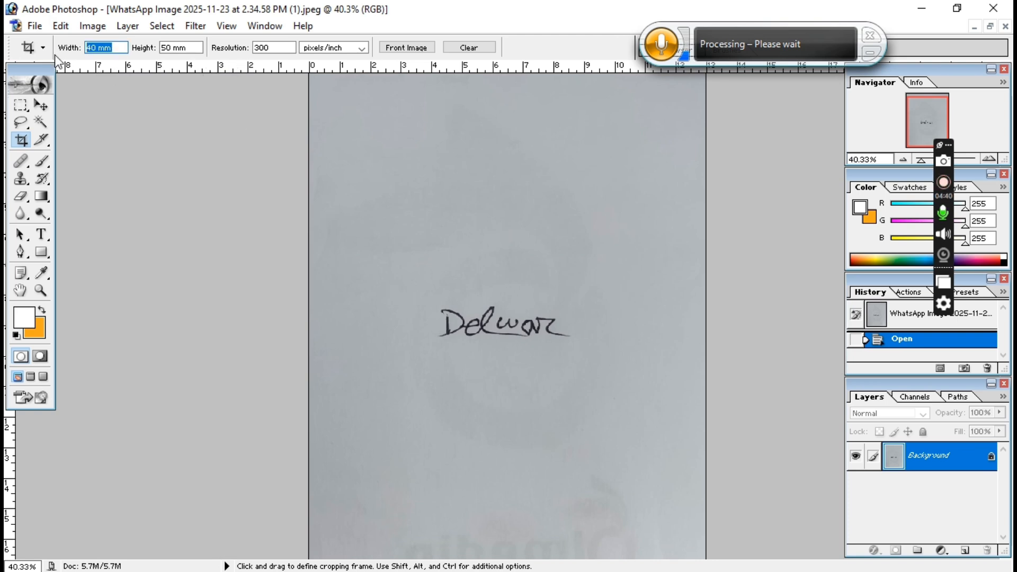
text(300)
click(104, 127)
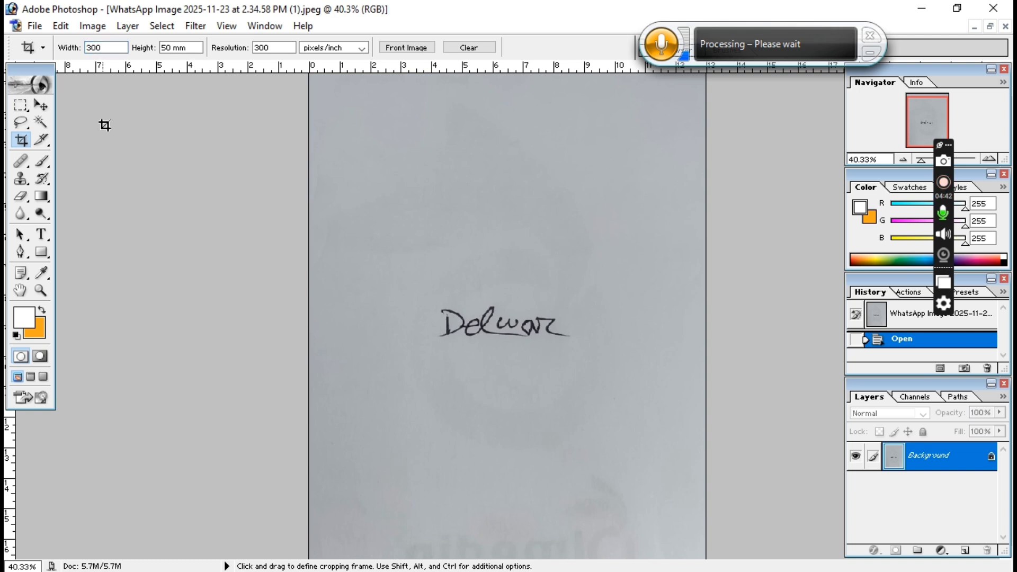
click(139, 48)
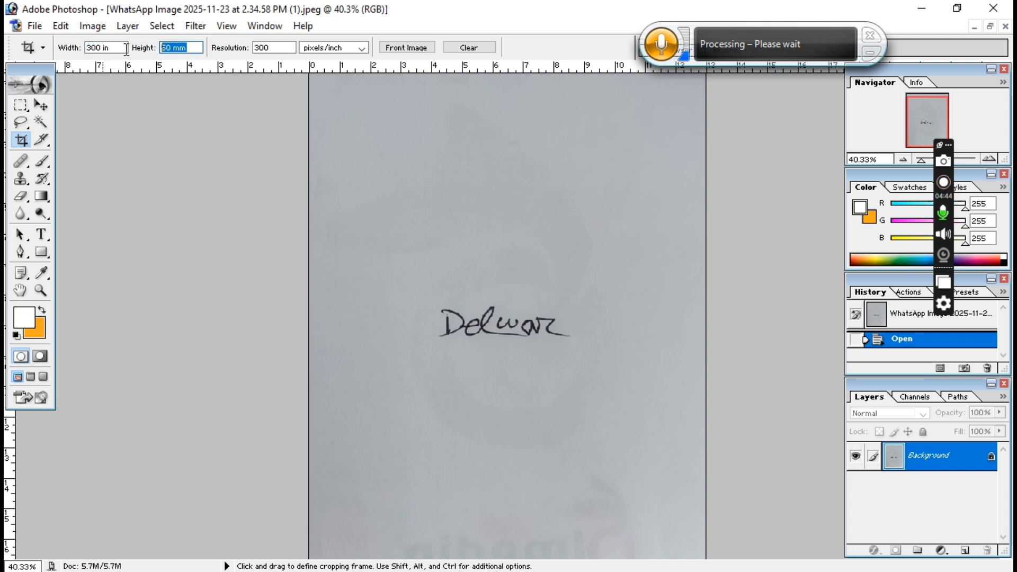
text(80 px)
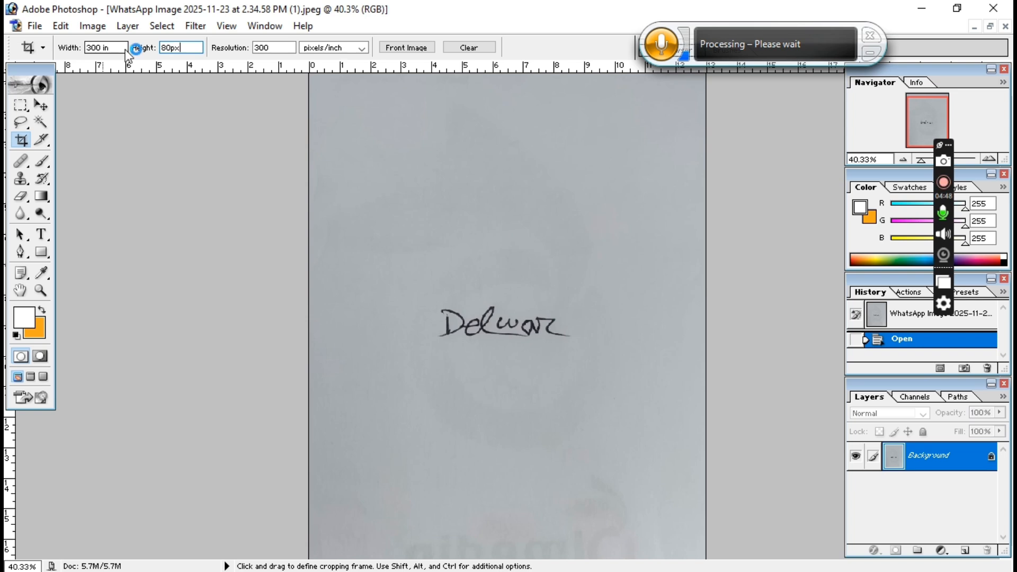
click(118, 47)
key(BackSpace)
key(BackSpace)
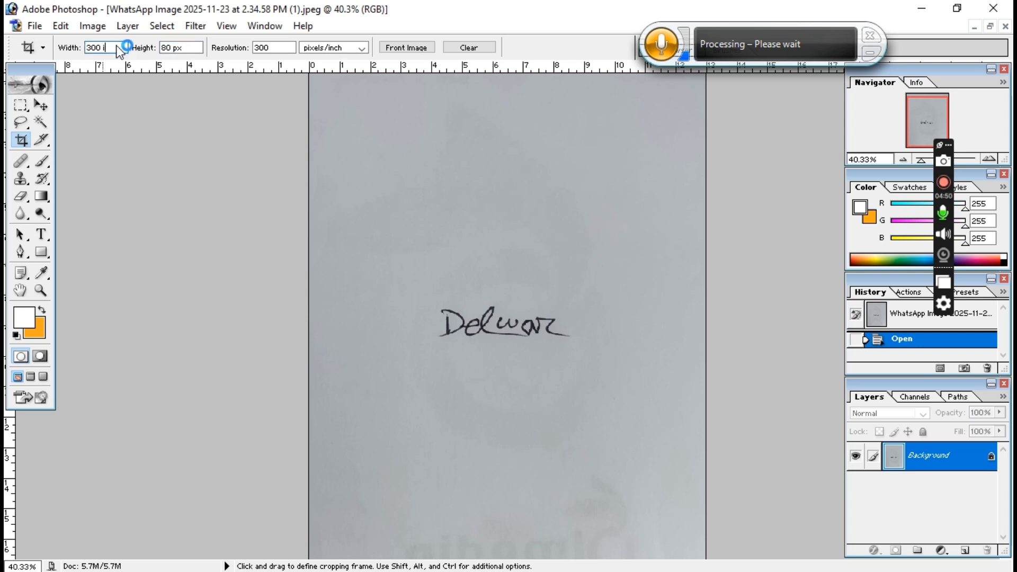
text(px)
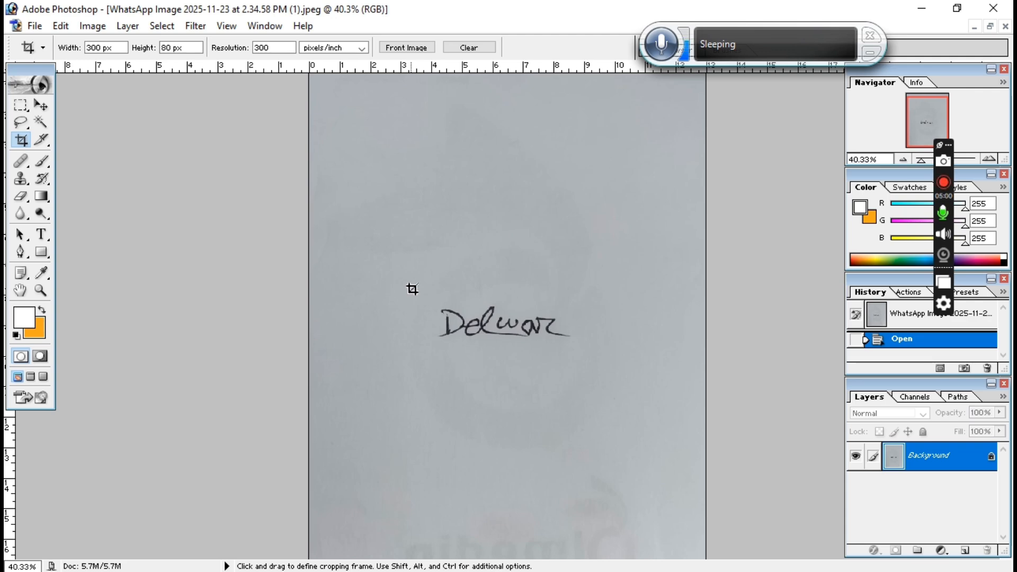
Step: Crop the image tightly around the handwritten signature, leaving a small margin on every side
drag(413, 289, 579, 336)
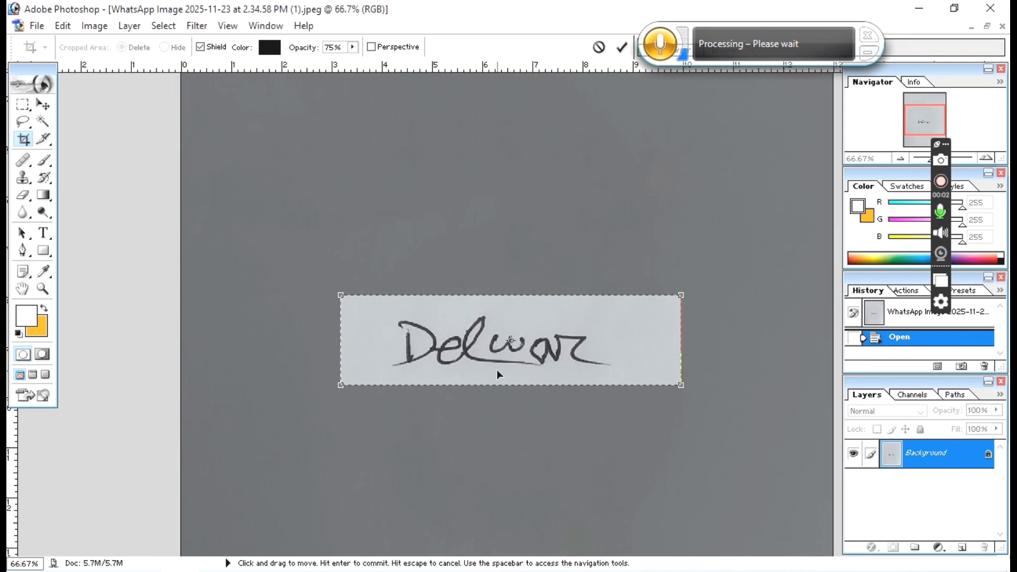
right_click(489, 345)
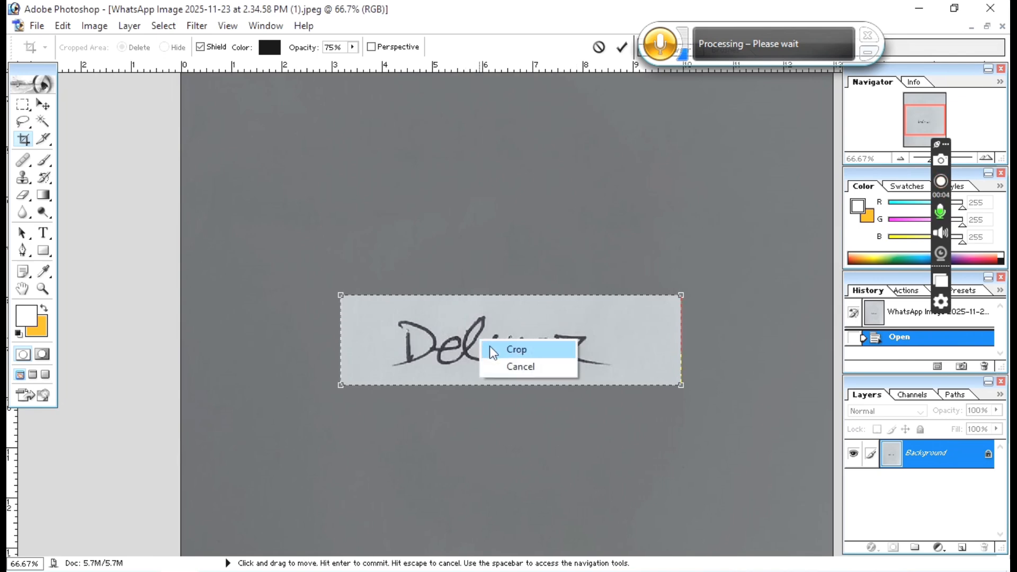
click(490, 345)
key(ctrl+0)
scroll(505, 357, up, 6)
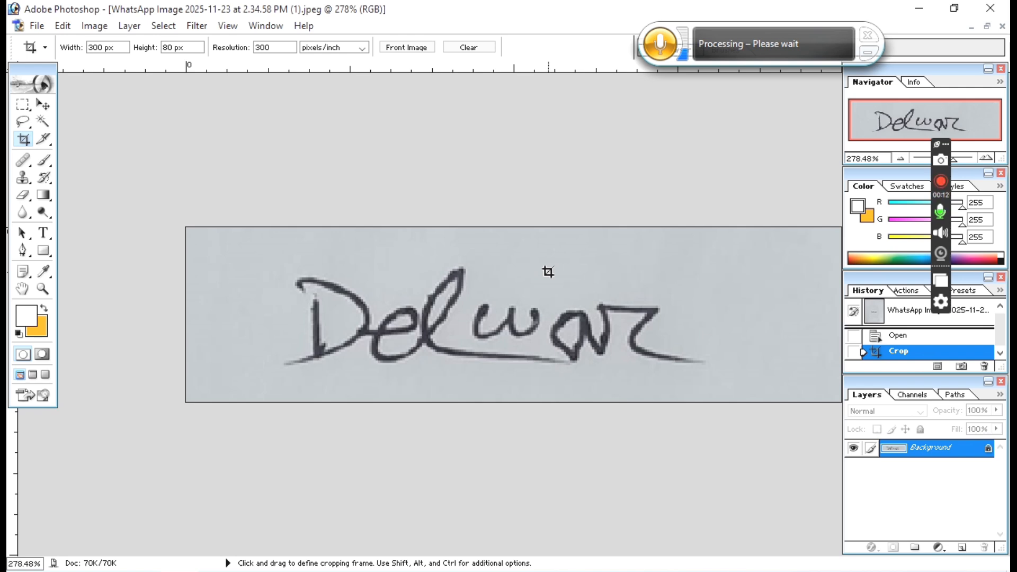
Step: Apply a Brightness/Contrast adjustment to the cropped signature with brightness +50 and contrast +57
click(94, 26)
click(256, 136)
click(94, 25)
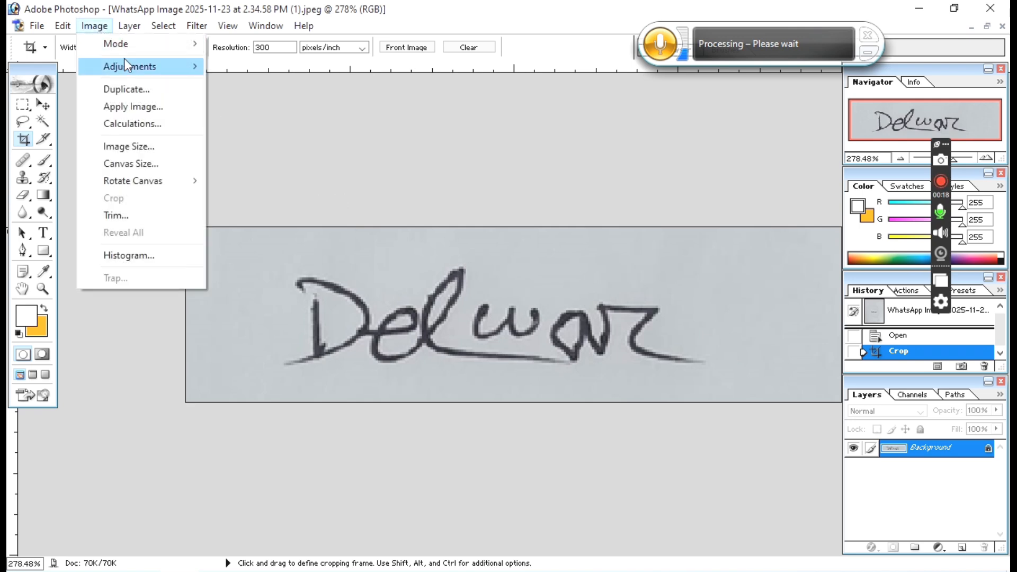
mouse_move(125, 59)
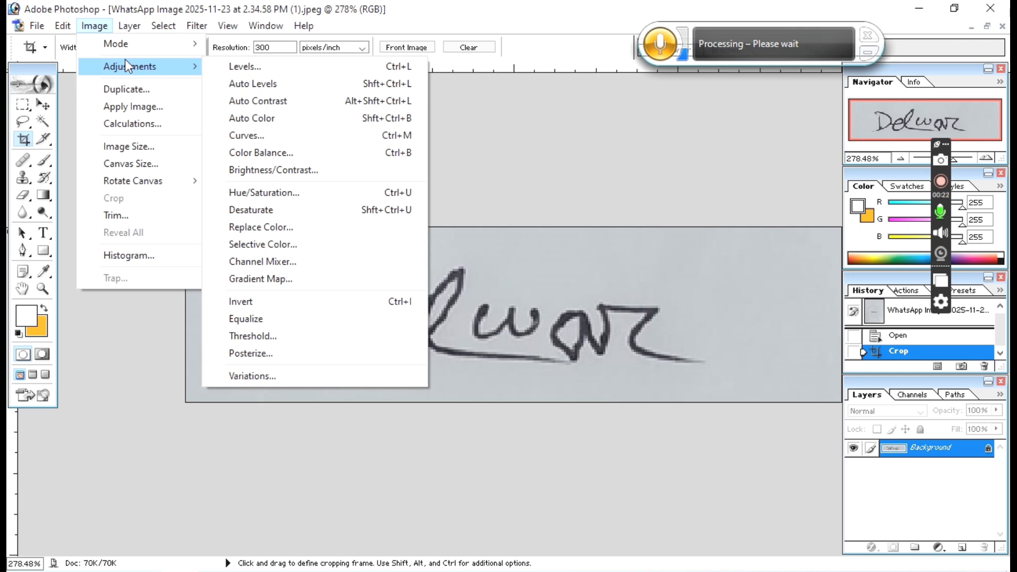
click(286, 170)
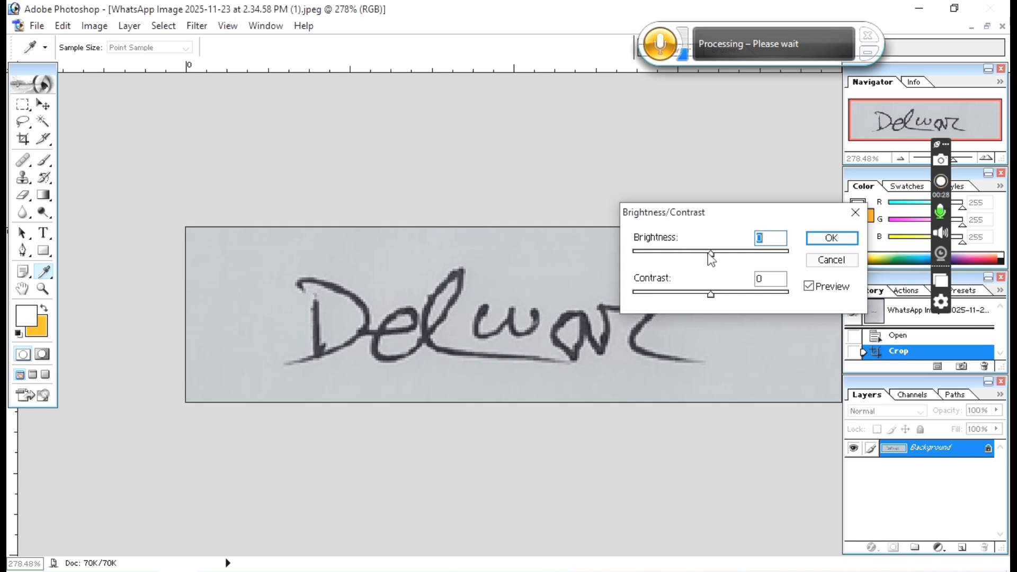
drag(710, 253, 753, 259)
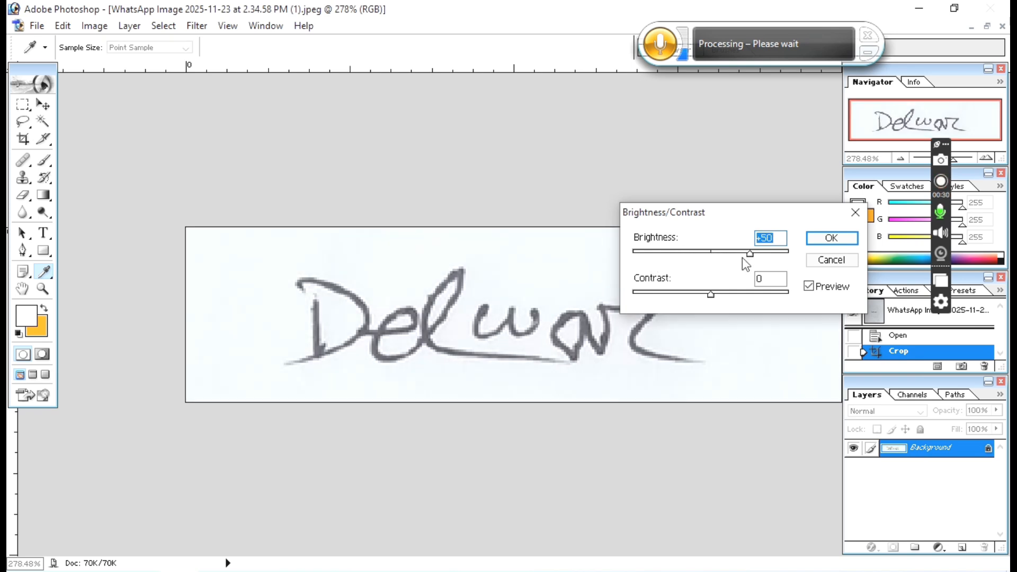
drag(707, 296, 756, 292)
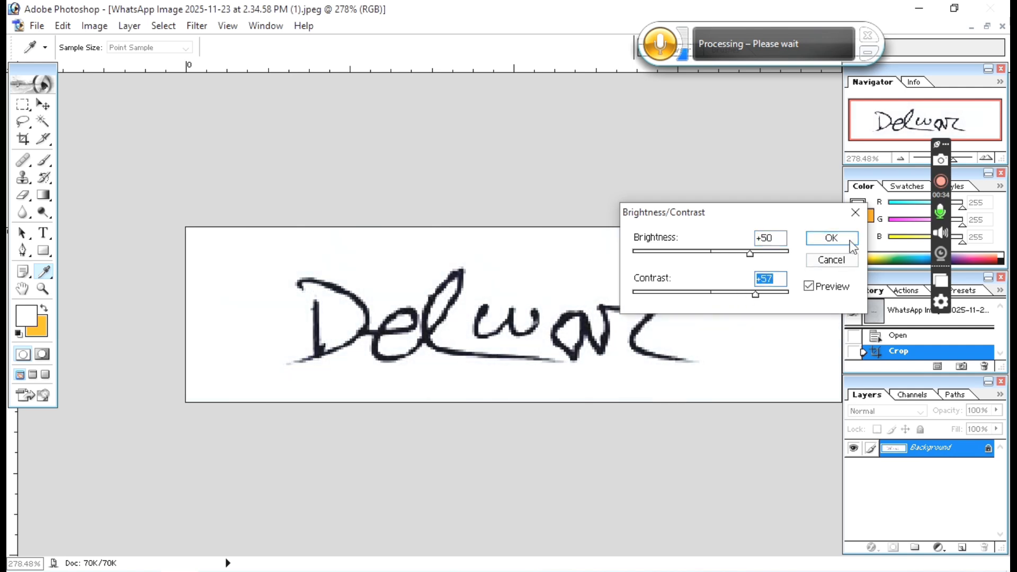
click(832, 238)
key(c)
scroll(551, 307, up, 2)
scroll(552, 307, up, 1)
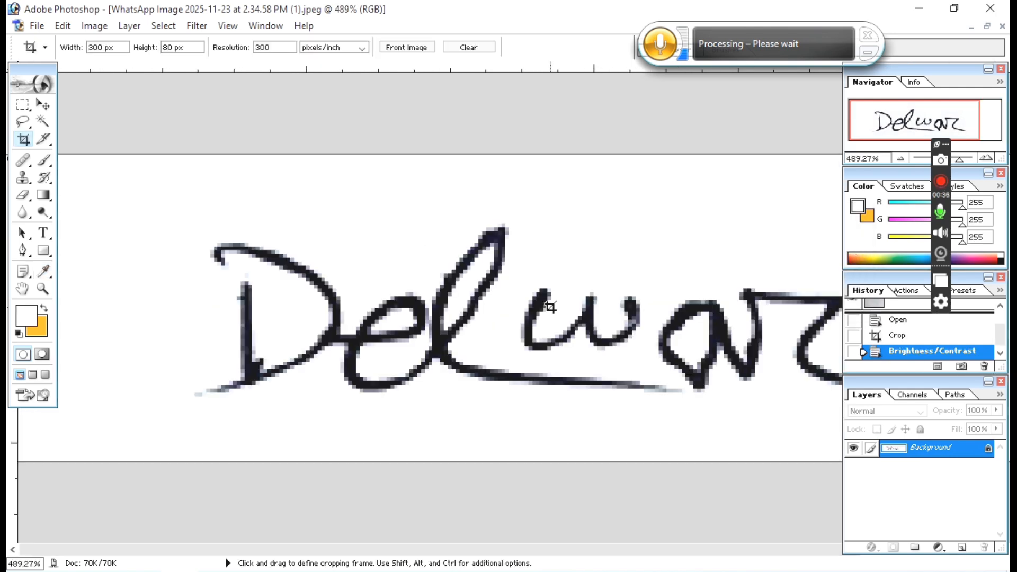